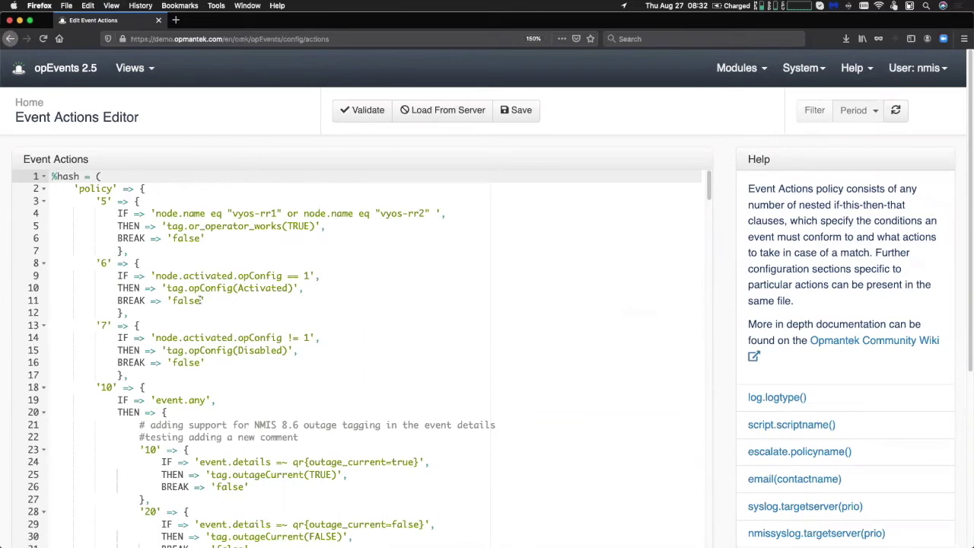
Read through the policy section of the event actions, from the first rule down to the log section
click(195, 188)
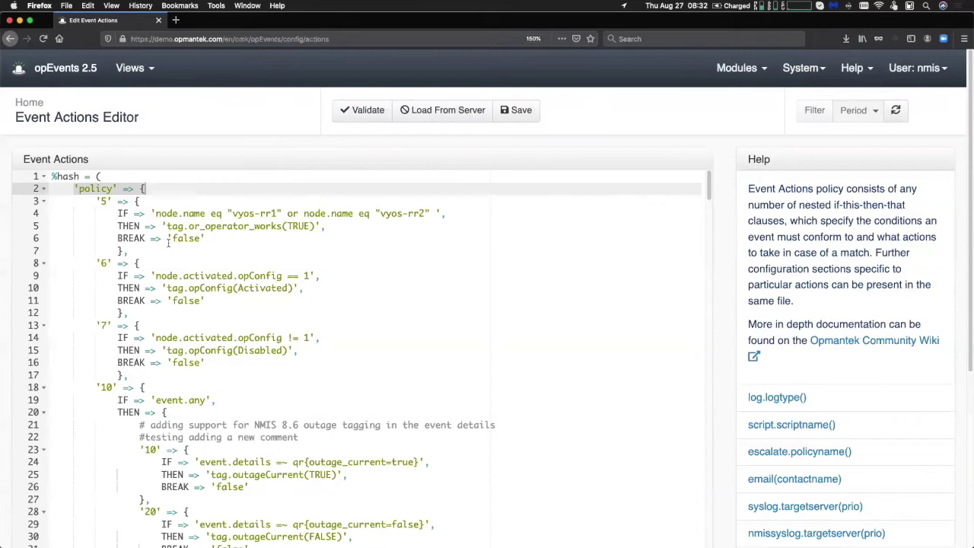
scroll(182, 249, right, 2)
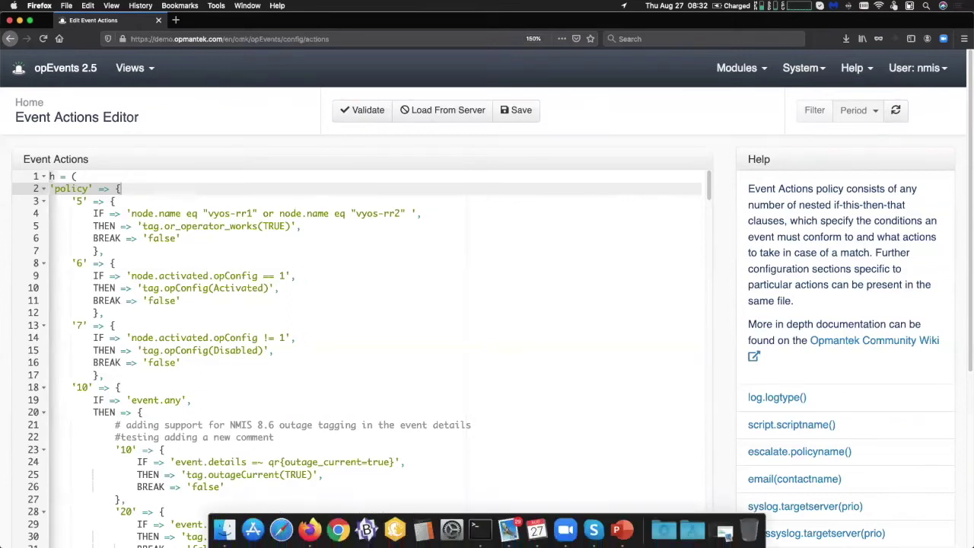
click(118, 544)
scroll(118, 400, down, 15)
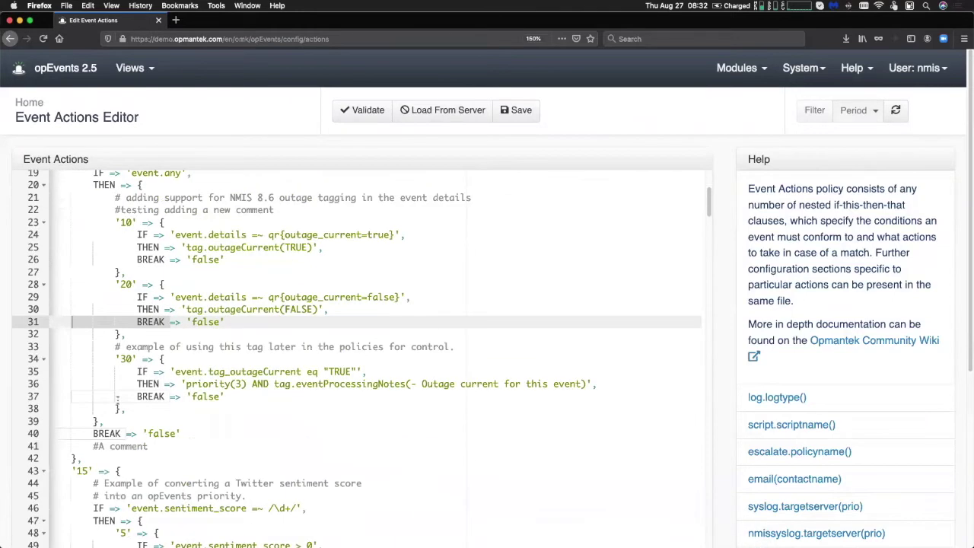
scroll(118, 400, down, 13)
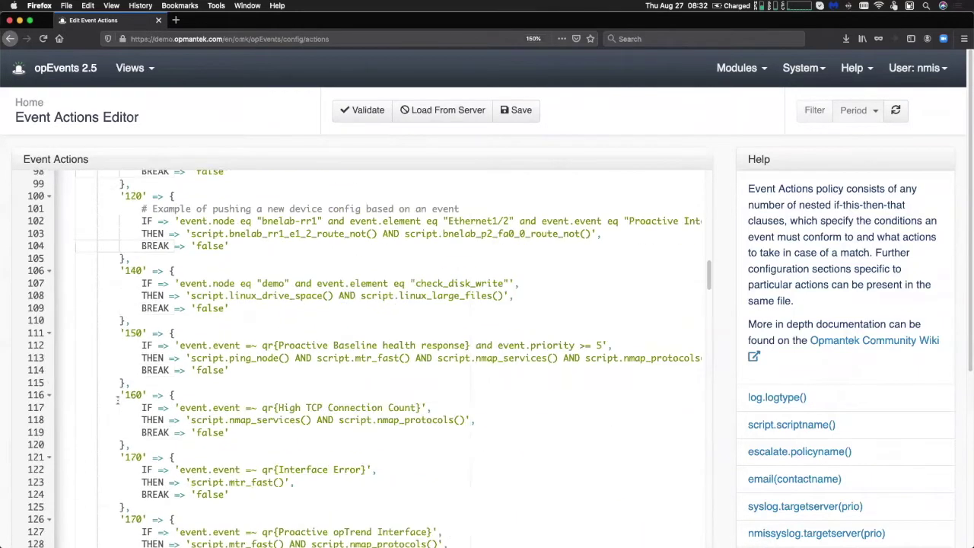
scroll(118, 400, down, 16)
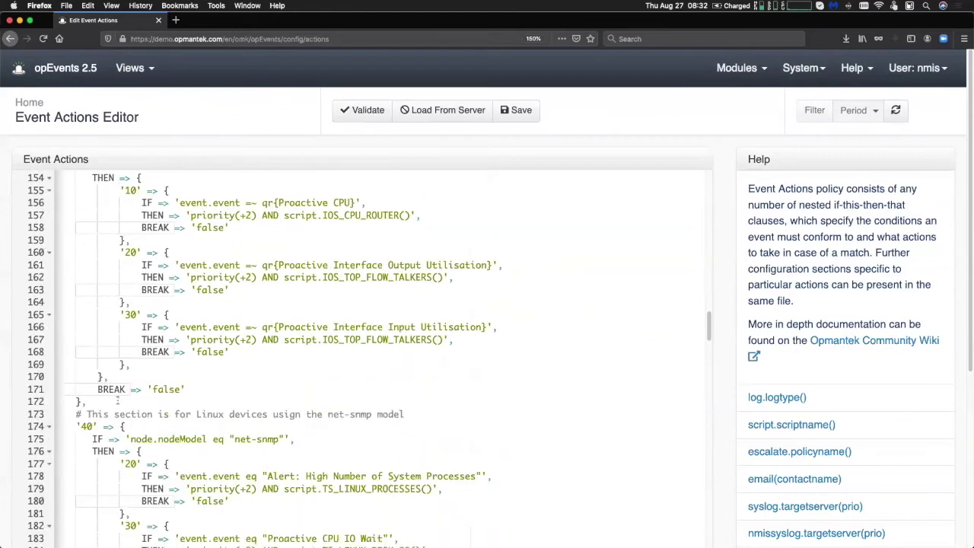
scroll(117, 400, down, 6)
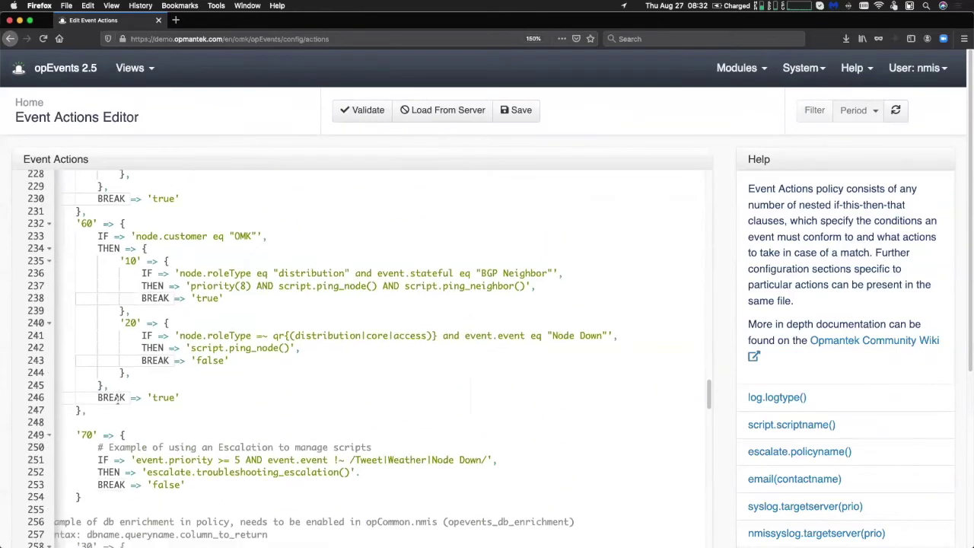
scroll(118, 400, down, 3)
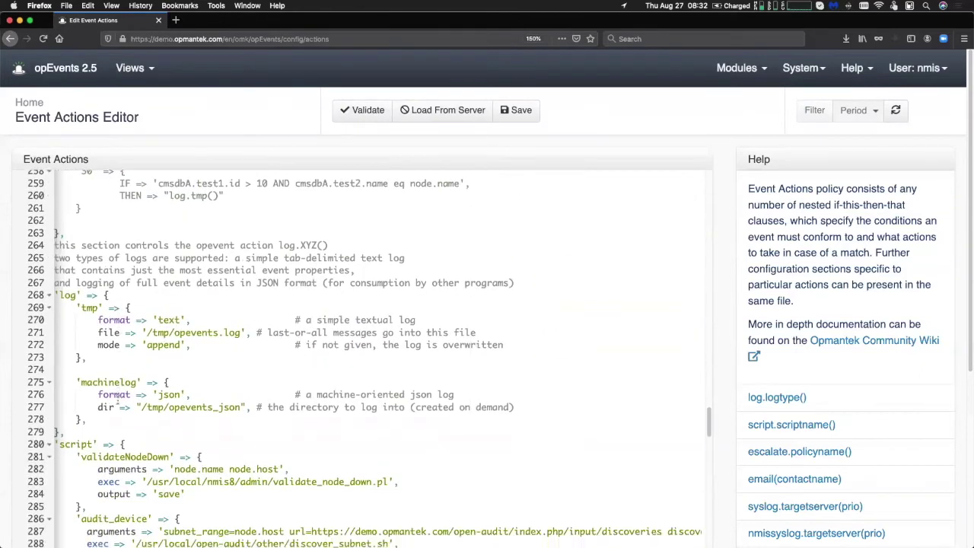
Examine the log section, highlighting the tmp log's text format and the machinelog's json format and directory
click(149, 233)
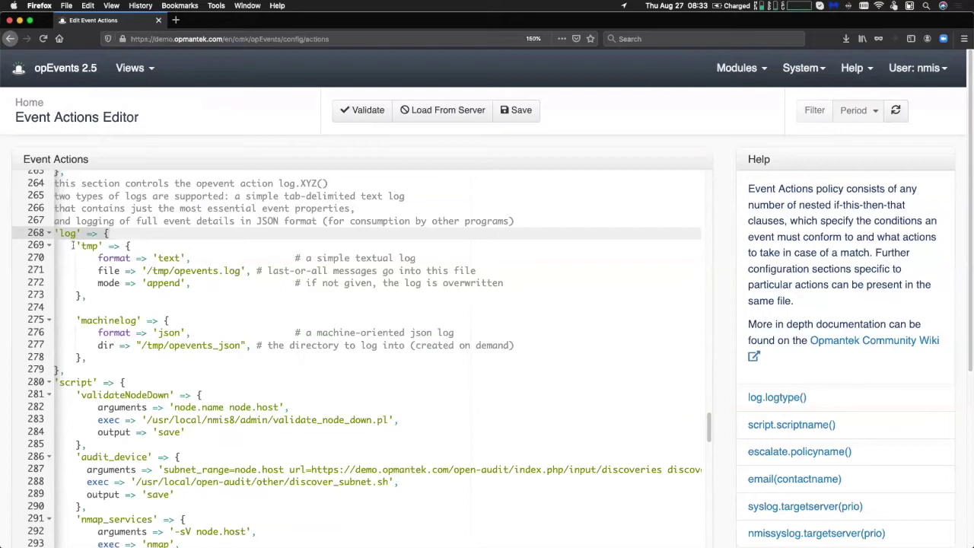
click(152, 245)
drag(97, 258, 207, 258)
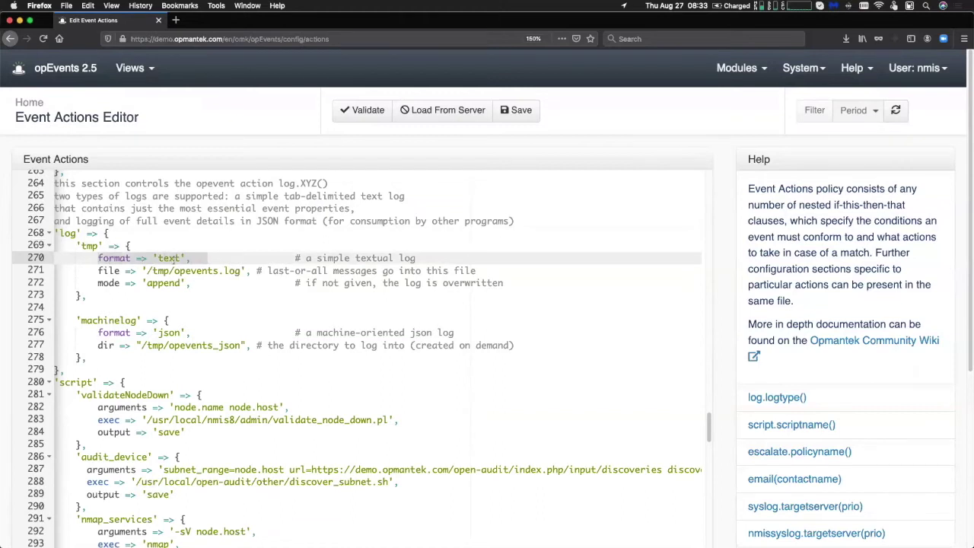
drag(98, 333, 195, 333)
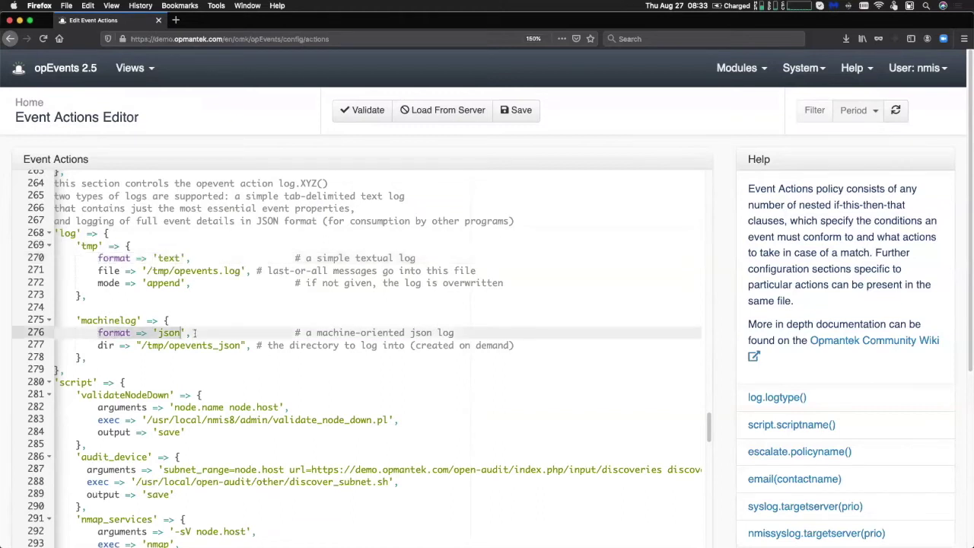
click(156, 345)
drag(95, 346, 259, 345)
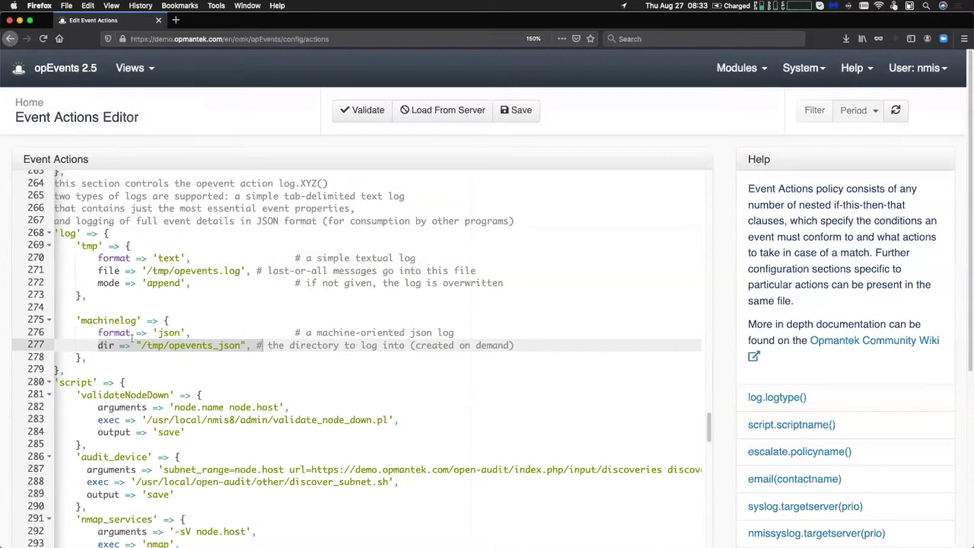
Find the script section and highlight the exec path and arguments of the validateNodeDown script
scroll(99, 396, down, 3)
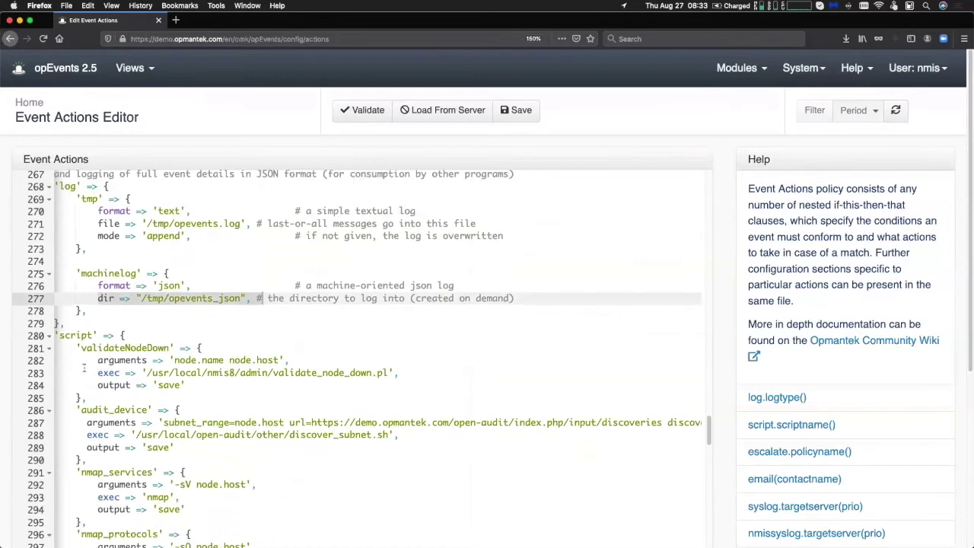
click(181, 335)
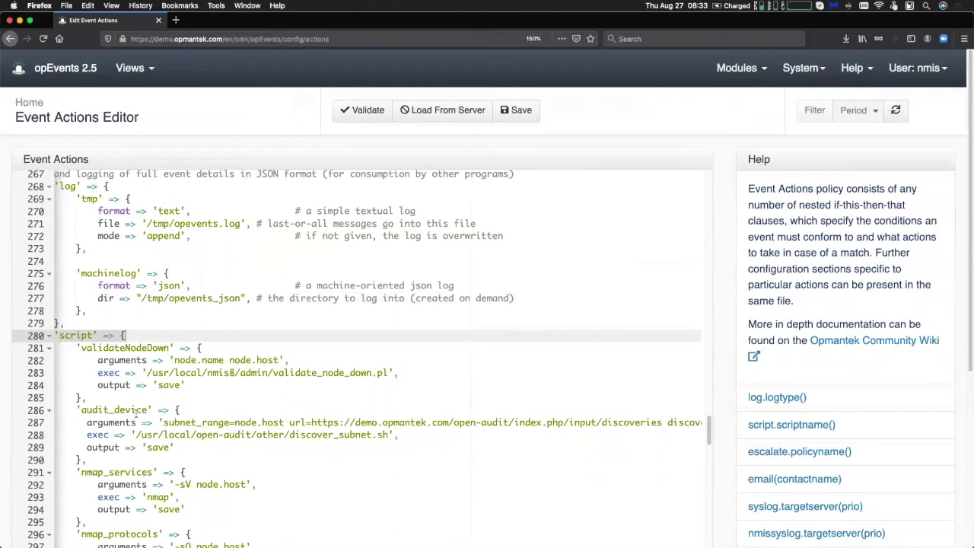
scroll(134, 408, down, 5)
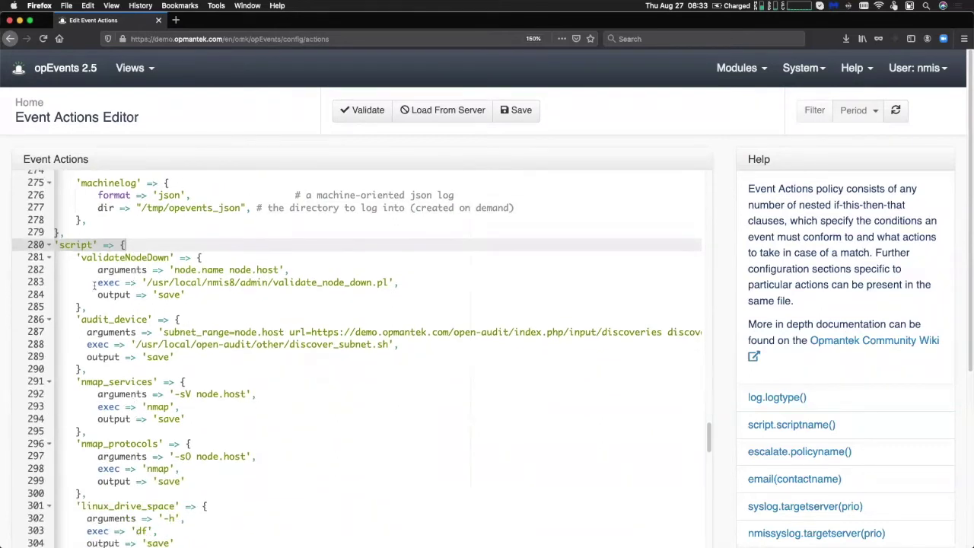
drag(95, 283, 417, 283)
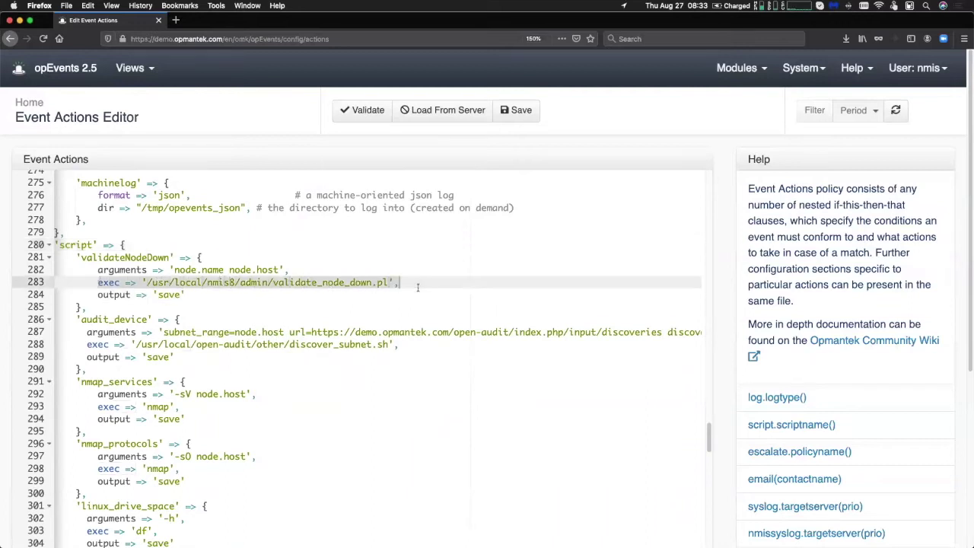
click(260, 300)
click(96, 269)
drag(134, 269, 317, 265)
click(226, 284)
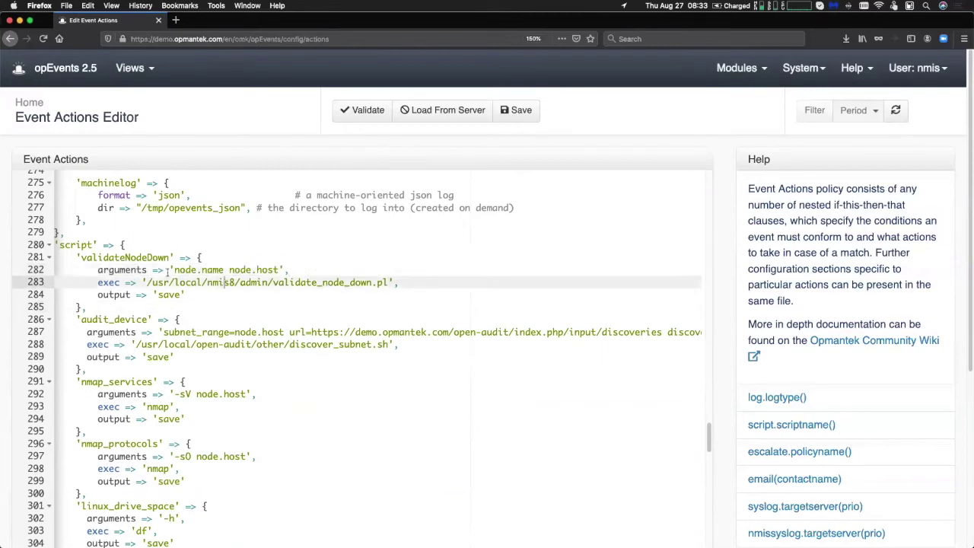
Highlight the node.name argument, output setting, script path and full argument string of validateNodeDown in turn
drag(173, 270, 221, 270)
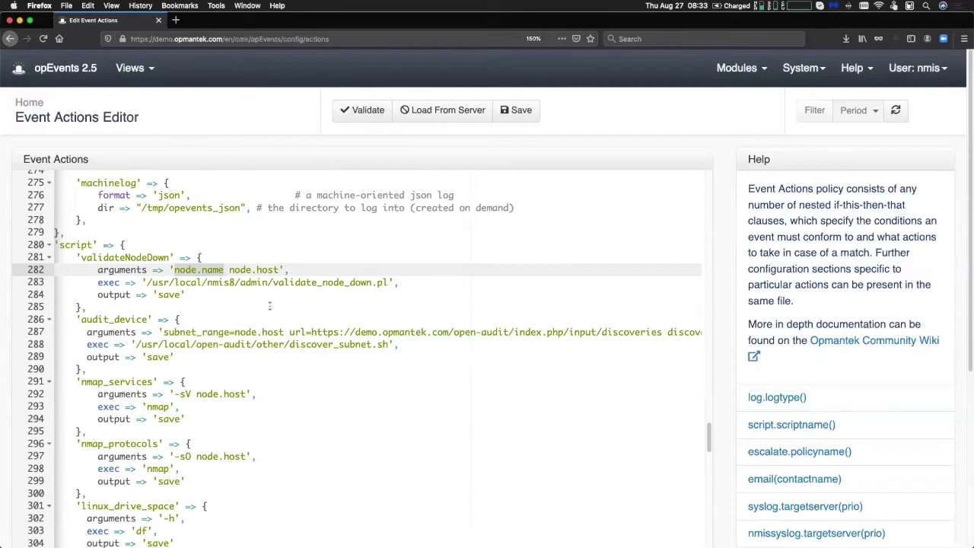
click(133, 296)
drag(98, 295, 217, 295)
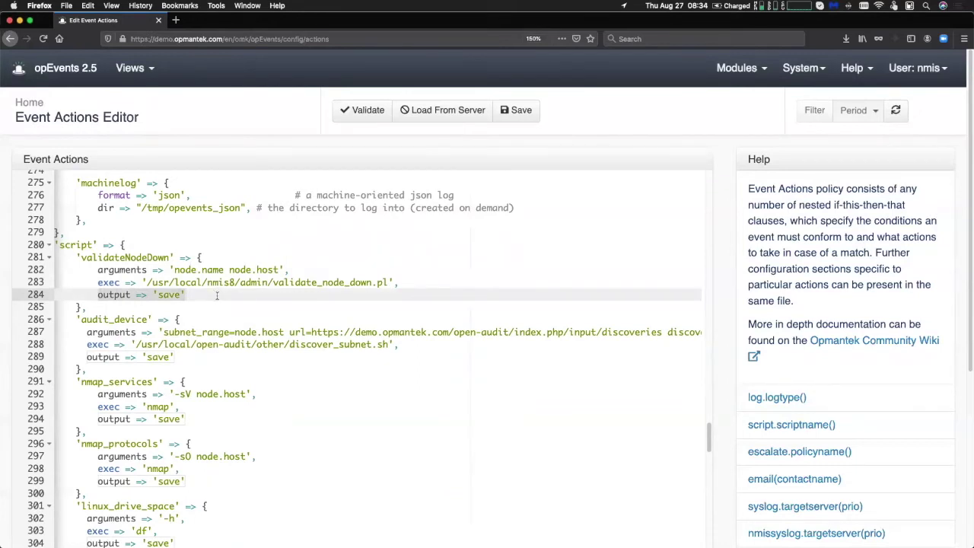
drag(145, 282, 388, 282)
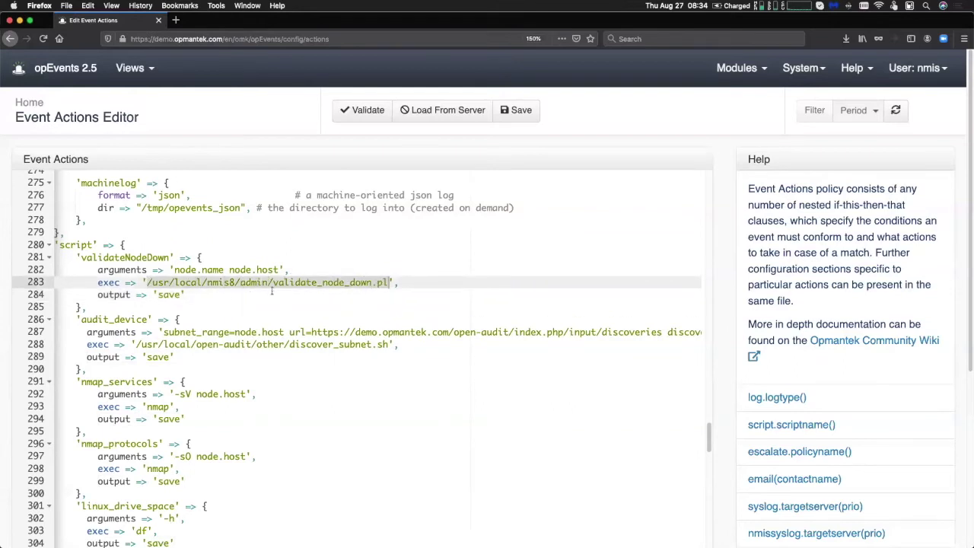
drag(169, 269, 289, 270)
Examine the nmap_services script entry, highlighting its nmap exec line and its -sV node.host arguments
scroll(238, 308, down, 5)
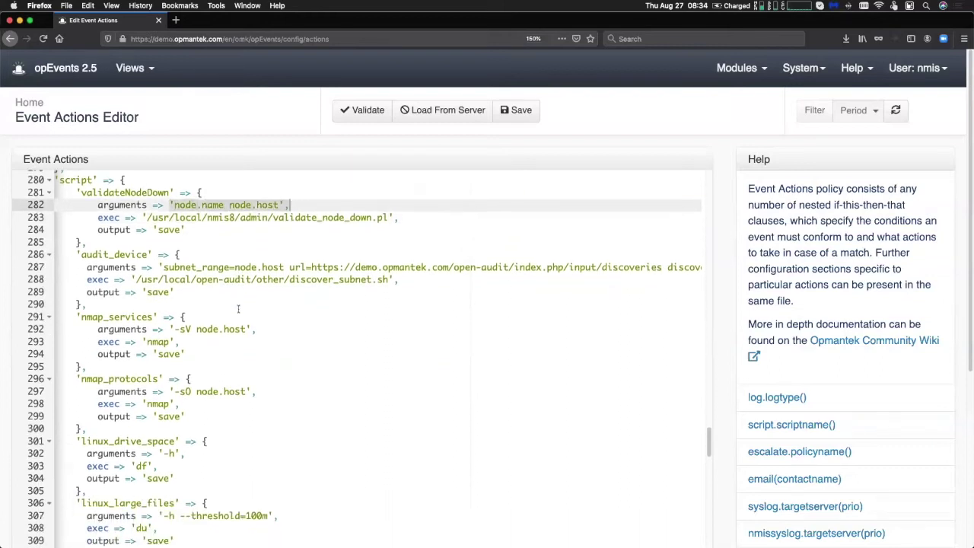
scroll(238, 308, down, 3)
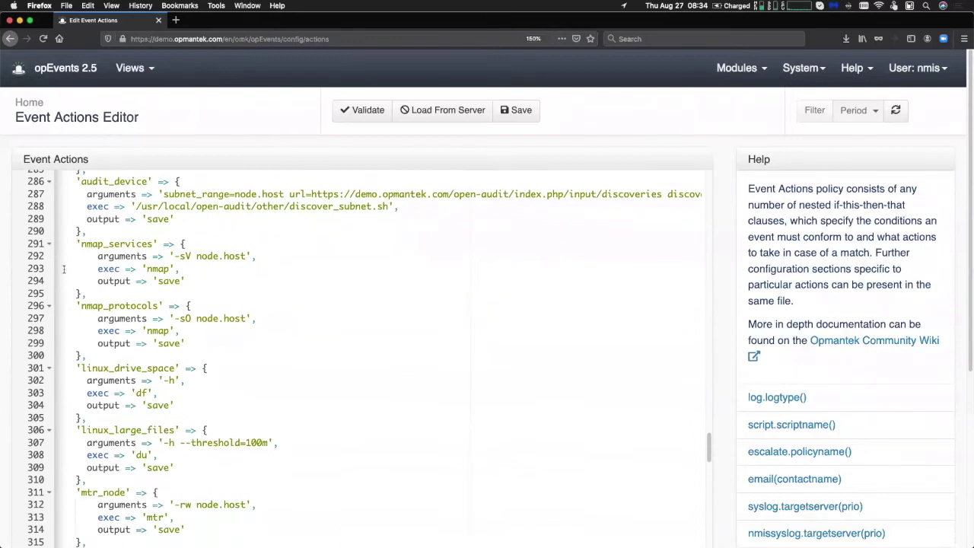
drag(65, 269, 213, 268)
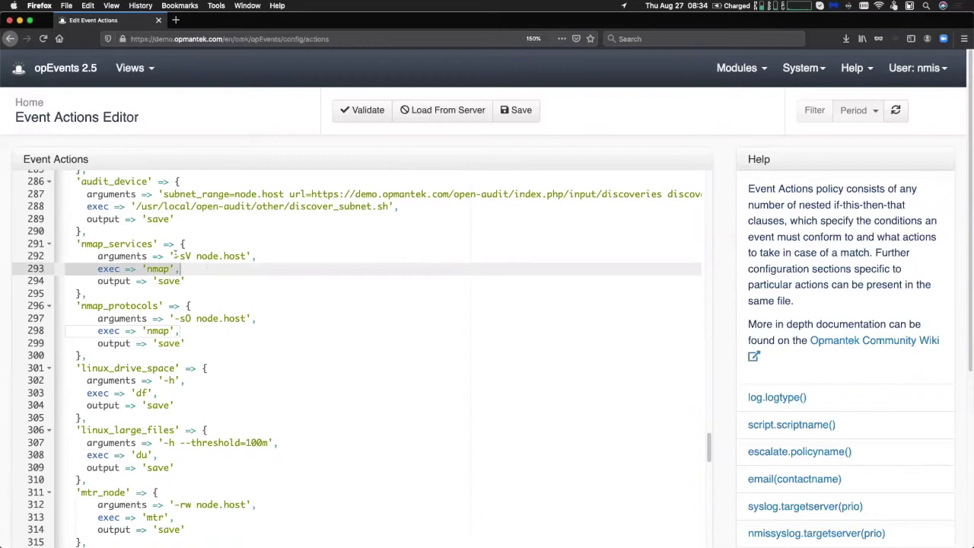
click(173, 256)
drag(173, 255, 246, 255)
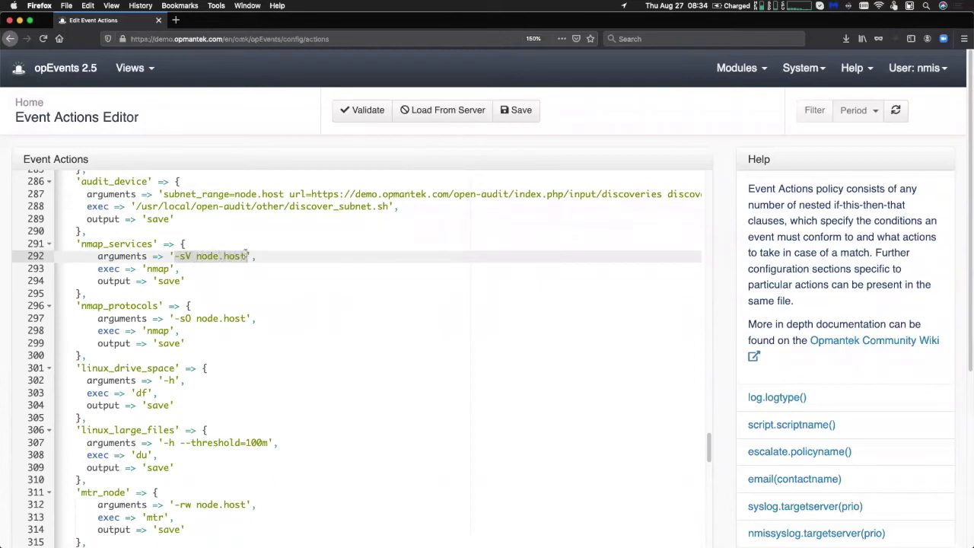
click(251, 268)
scroll(264, 304, down, 3)
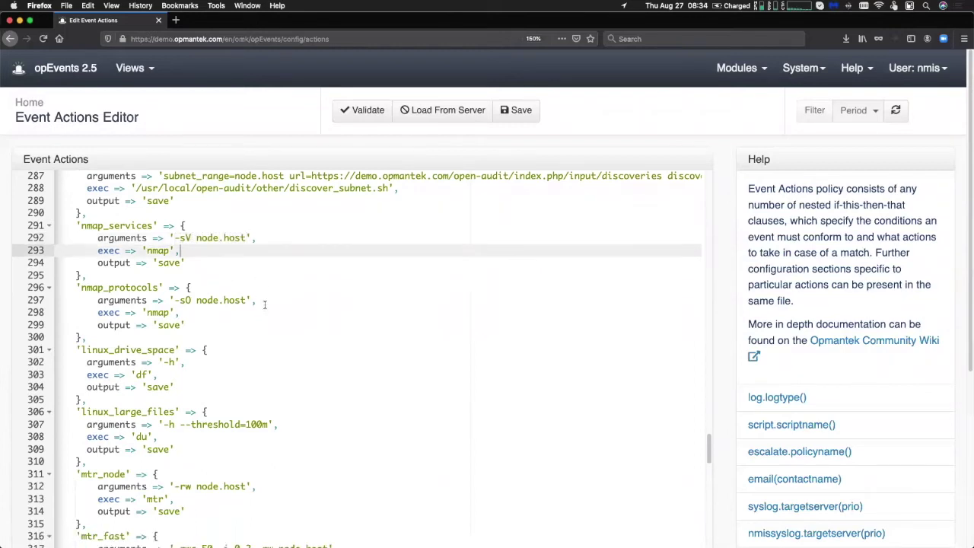
Examine the linux_drive_space script entry, highlighting its df exec line, -h argument and save output setting
scroll(265, 305, down, 2)
drag(79, 277, 187, 274)
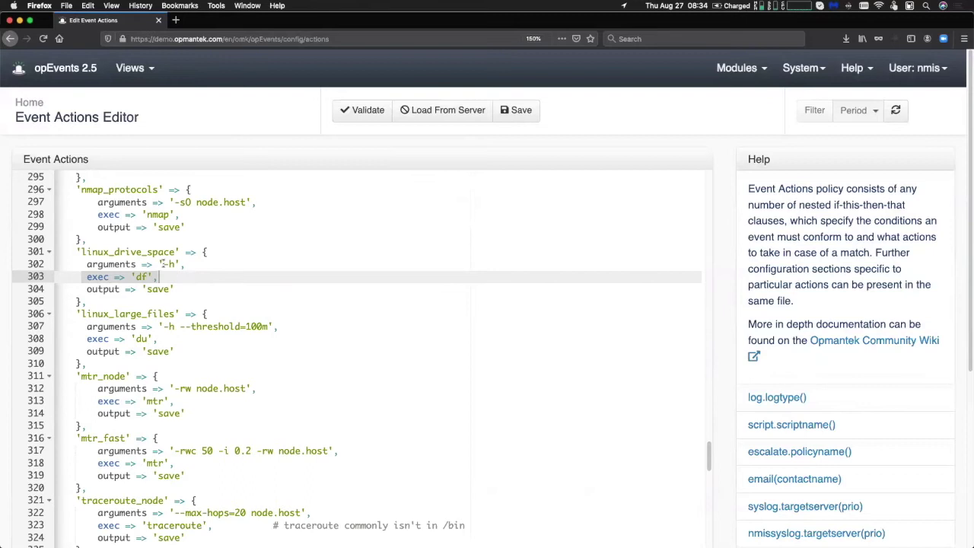
key(Up)
key(shift+Right)
key(shift+Right)
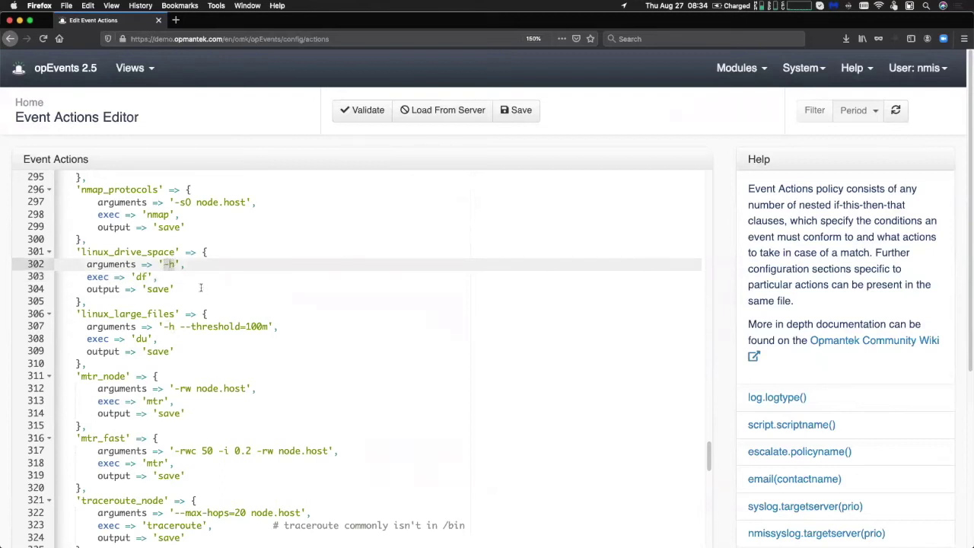
drag(194, 288, 75, 288)
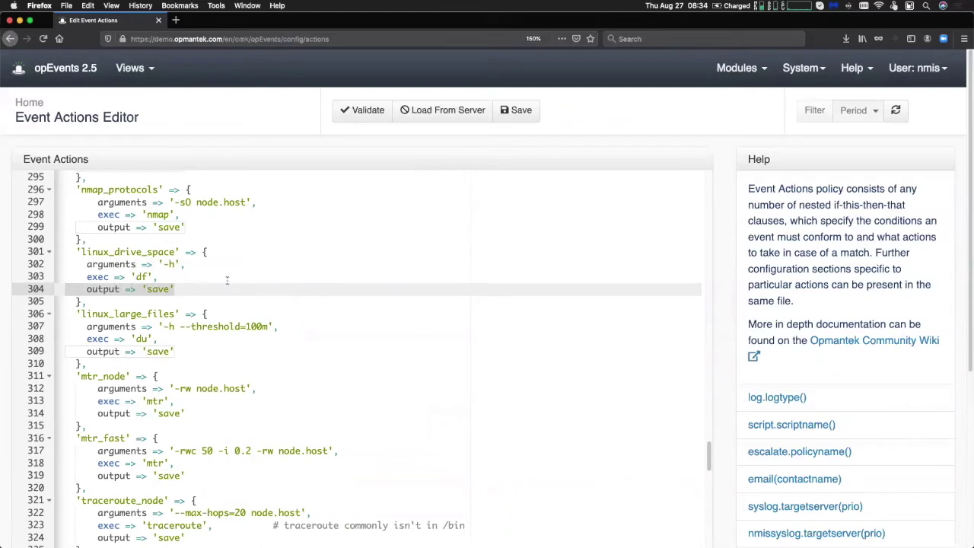
Reset the page zoom to its default and return to the opEvents home dashboard
click(532, 38)
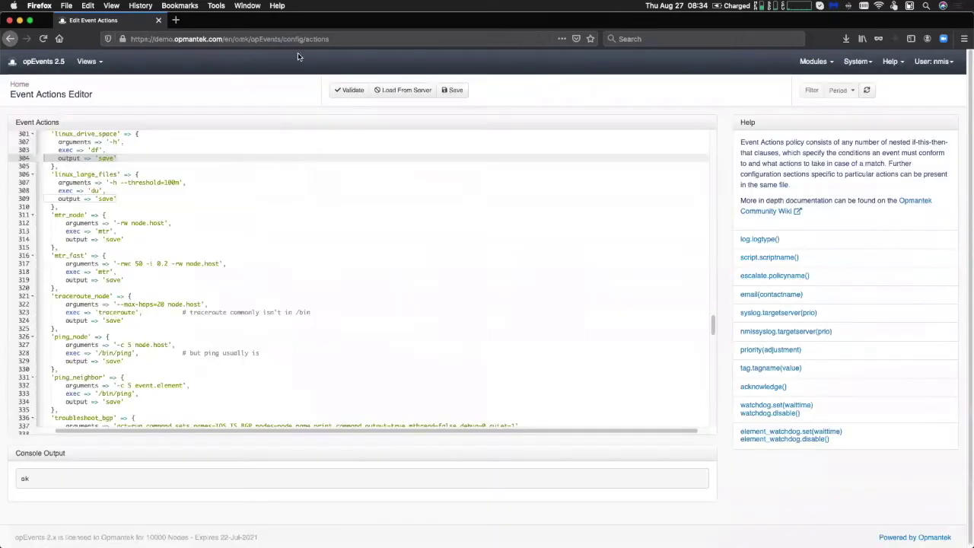
click(19, 65)
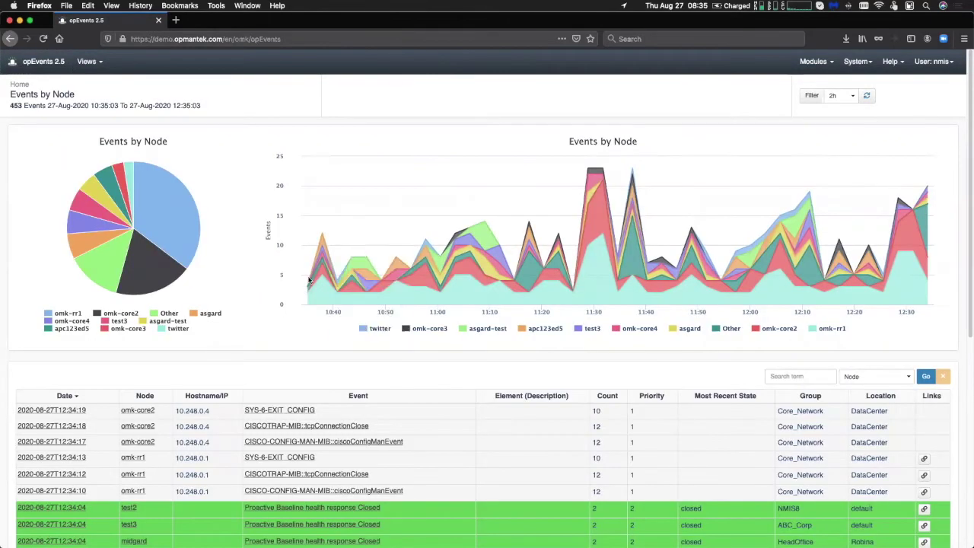
Sort the event list by priority with the highest first
scroll(493, 350, down, 3)
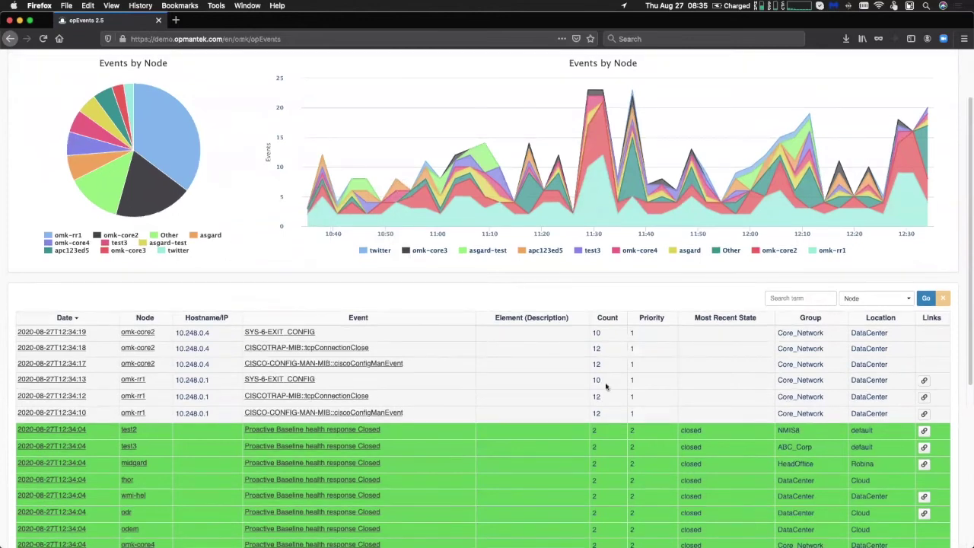
click(650, 322)
click(647, 322)
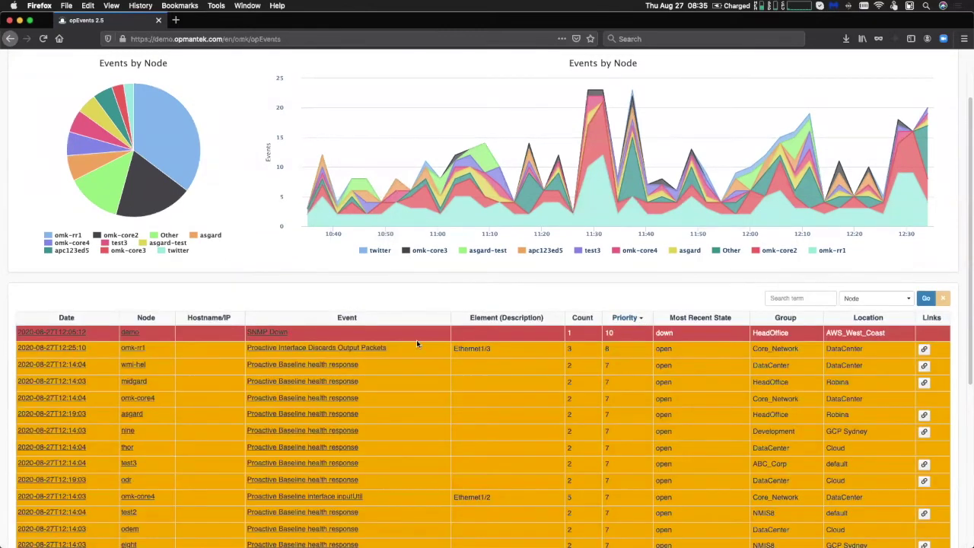
Open omk-rr1's Proactive Interface Discards Output Packets event and review its actions taken and script output
click(363, 348)
scroll(392, 329, down, 3)
scroll(391, 329, down, 1)
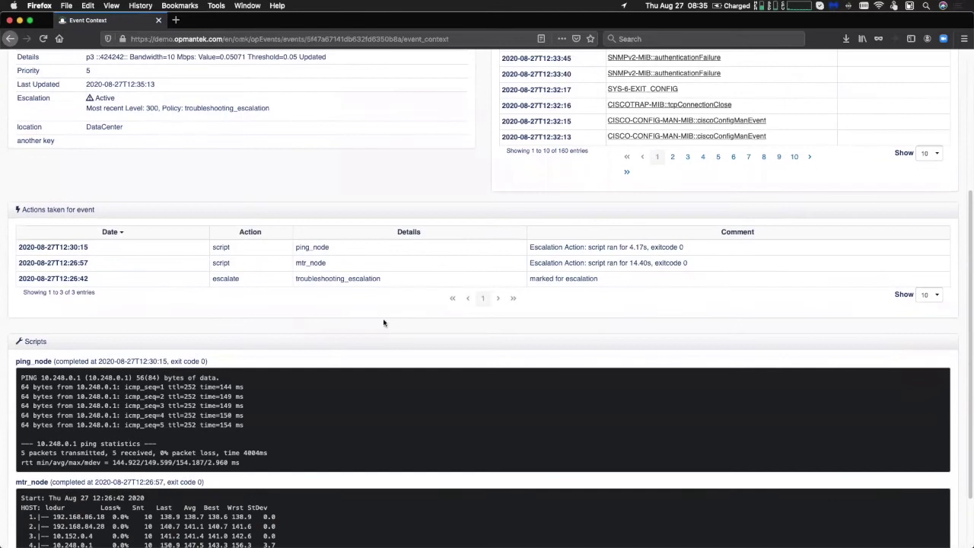
drag(613, 282, 352, 264)
click(205, 267)
scroll(415, 314, down, 3)
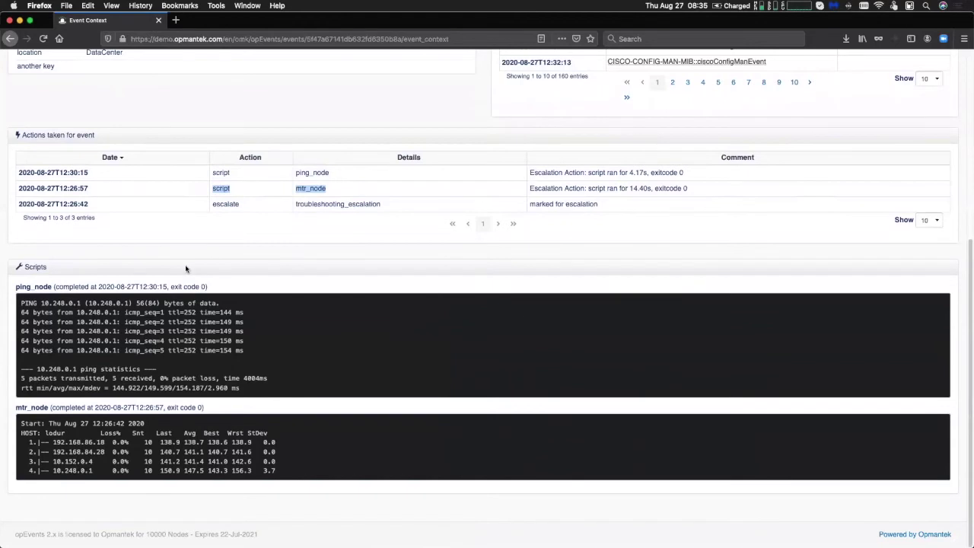
Annotate the page with circles and arrows linking mtr_node and ping_node to their outputs, and number the three actions chronologically
mouse_move(296, 189)
mouse_down()
mouse_move(352, 191)
mouse_move(294, 185)
mouse_up()
mouse_move(352, 190)
mouse_down()
mouse_move(401, 190)
mouse_move(504, 418)
mouse_move(496, 435)
mouse_move(528, 430)
mouse_up()
mouse_move(292, 171)
mouse_down()
mouse_move(329, 177)
mouse_move(341, 164)
mouse_move(335, 312)
mouse_move(319, 332)
mouse_move(375, 331)
mouse_move(324, 310)
mouse_up()
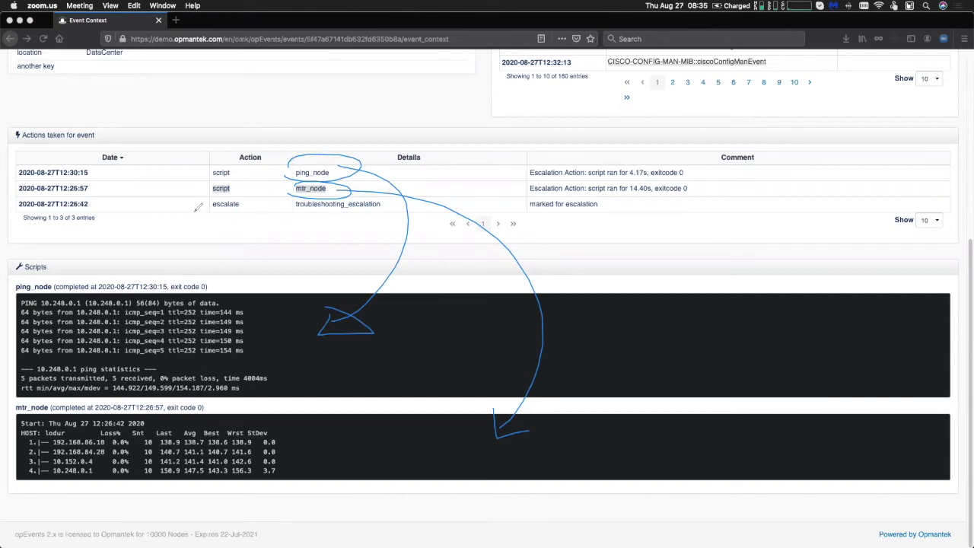
mouse_move(197, 203)
mouse_down()
mouse_move(200, 216)
mouse_move(205, 190)
mouse_up()
mouse_move(186, 168)
mouse_down()
mouse_move(197, 169)
mouse_move(187, 176)
mouse_up()
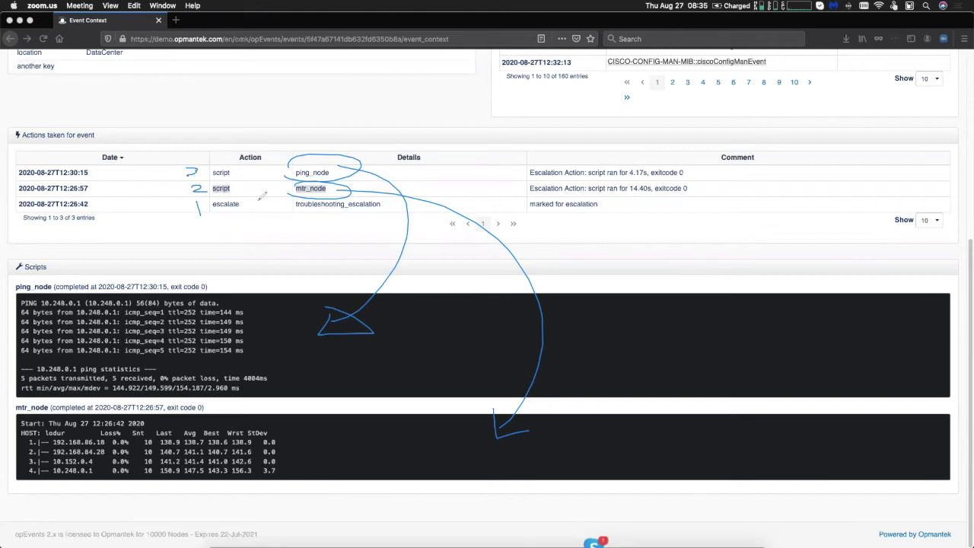
Draw upward marks beside the action list and the script outputs to show their chronological order
mouse_move(160, 232)
mouse_down()
mouse_move(159, 173)
mouse_move(164, 181)
mouse_up()
mouse_move(31, 499)
mouse_down()
mouse_move(33, 312)
mouse_move(44, 301)
mouse_up()
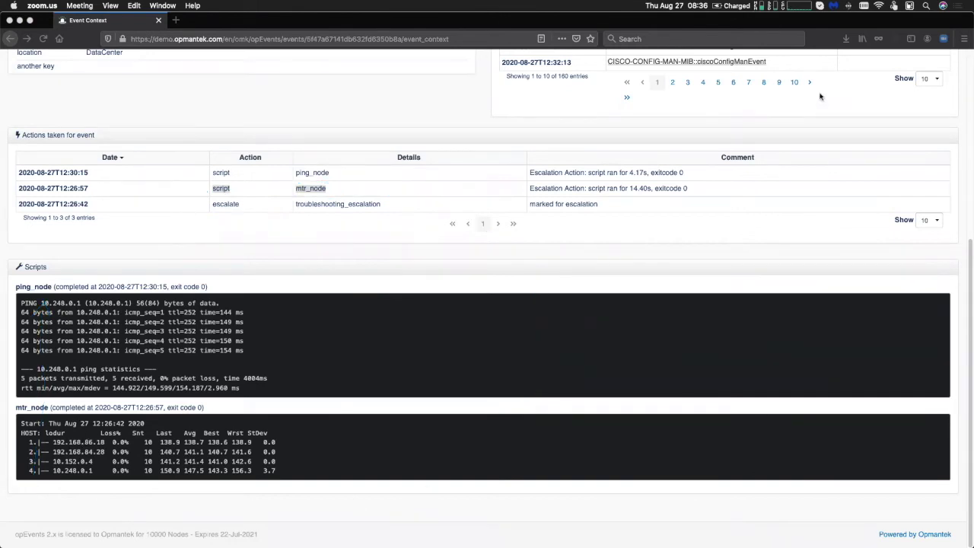
Open the Event Actions editor from the event's page and enlarge the page to 150%
scroll(817, 94, up, 10)
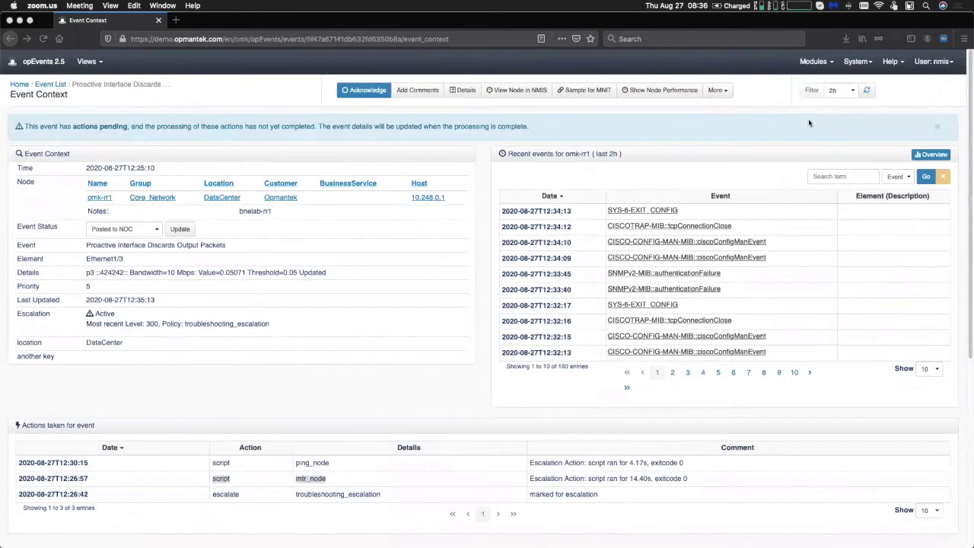
click(858, 62)
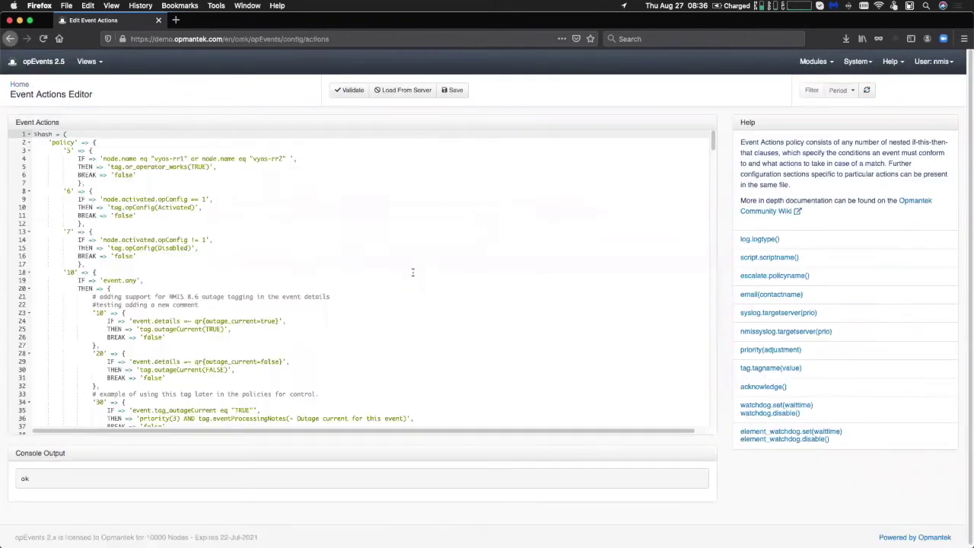
key(super+plus)
key(super+plus)
key(super+plus)
key(super+plus)
Find policy rule 110 and examine its IF condition, highlighting event.stateful, the qr operator and the BGP Peer pattern
scroll(449, 331, down, 15)
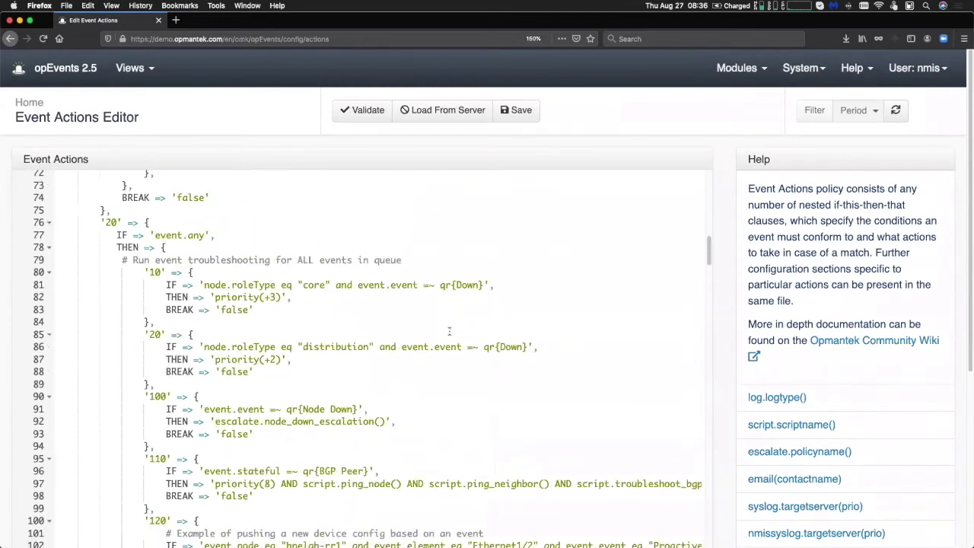
scroll(448, 331, down, 1)
scroll(449, 331, down, 7)
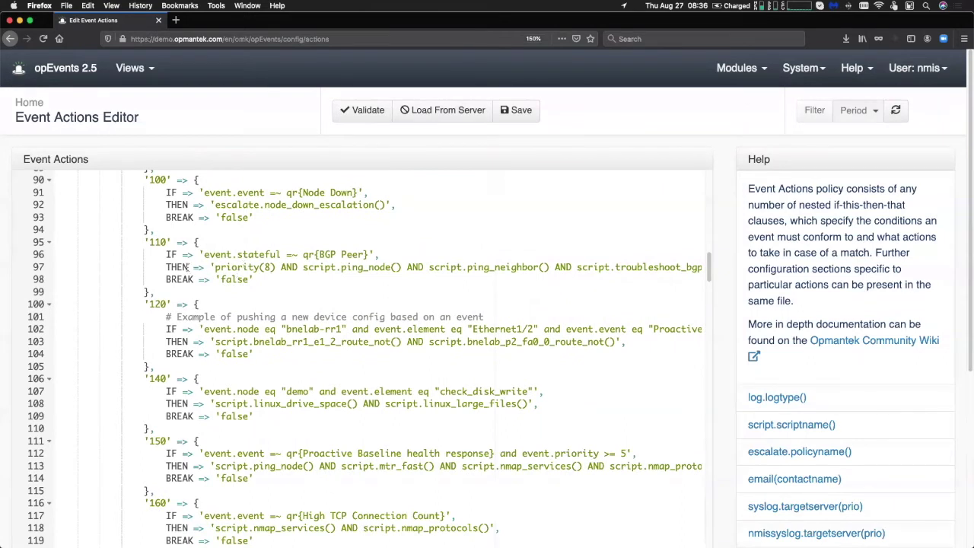
drag(162, 254, 397, 253)
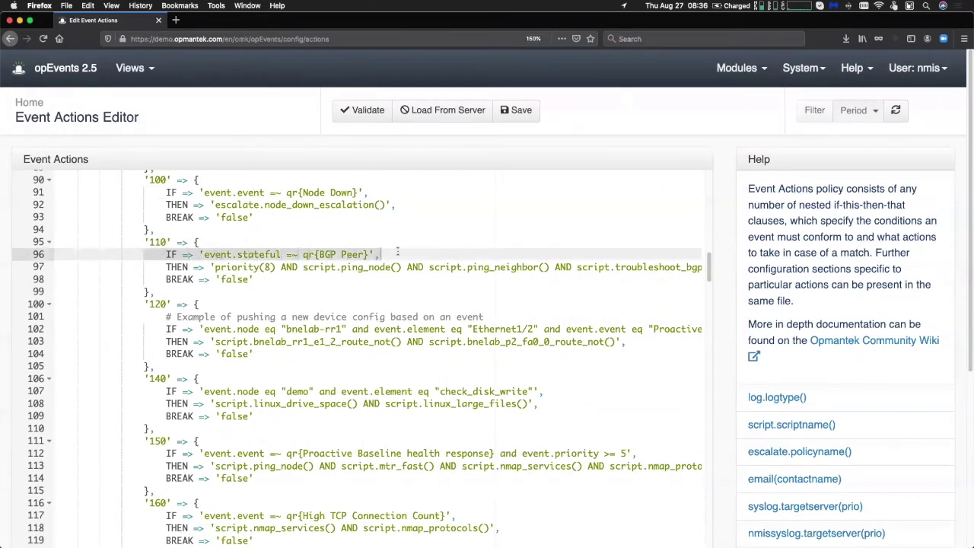
click(308, 293)
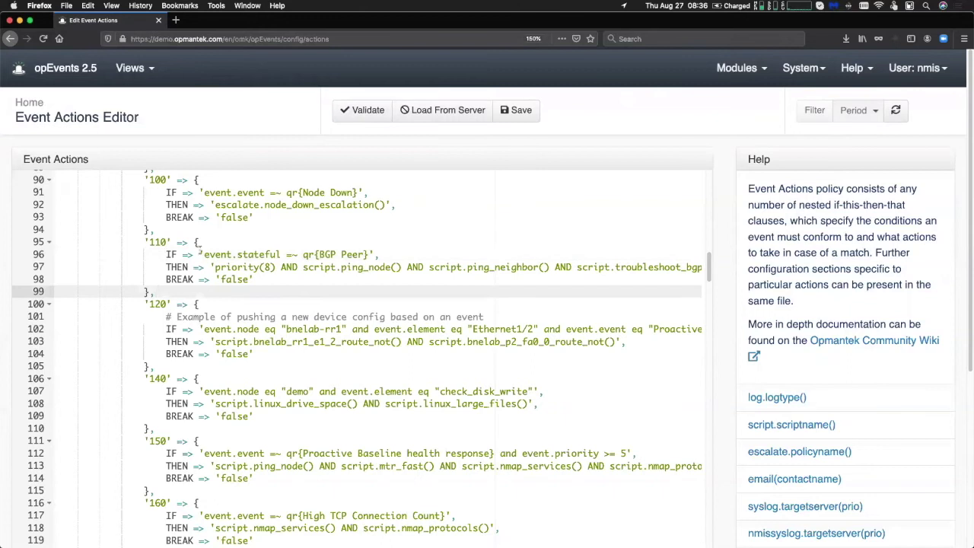
drag(201, 254, 365, 254)
click(340, 267)
drag(304, 254, 314, 254)
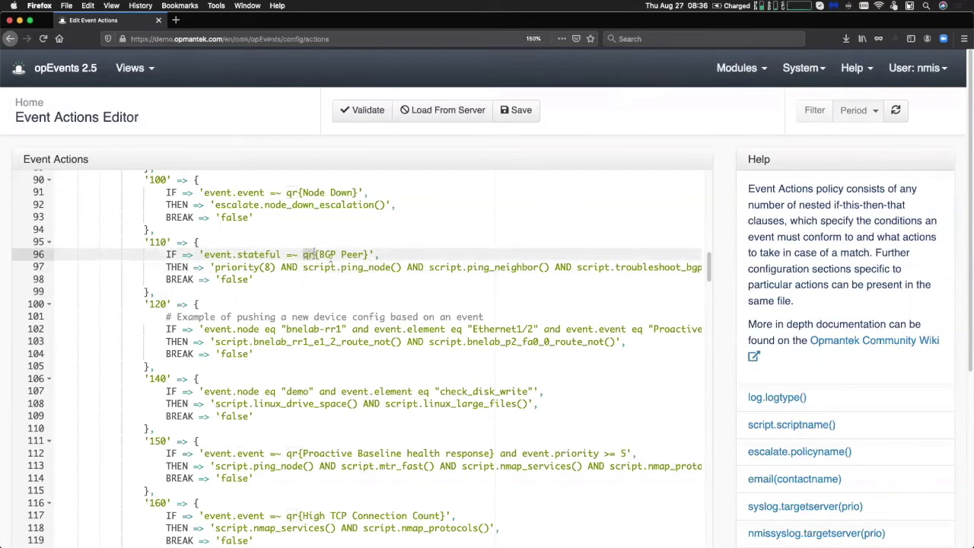
drag(320, 254, 365, 255)
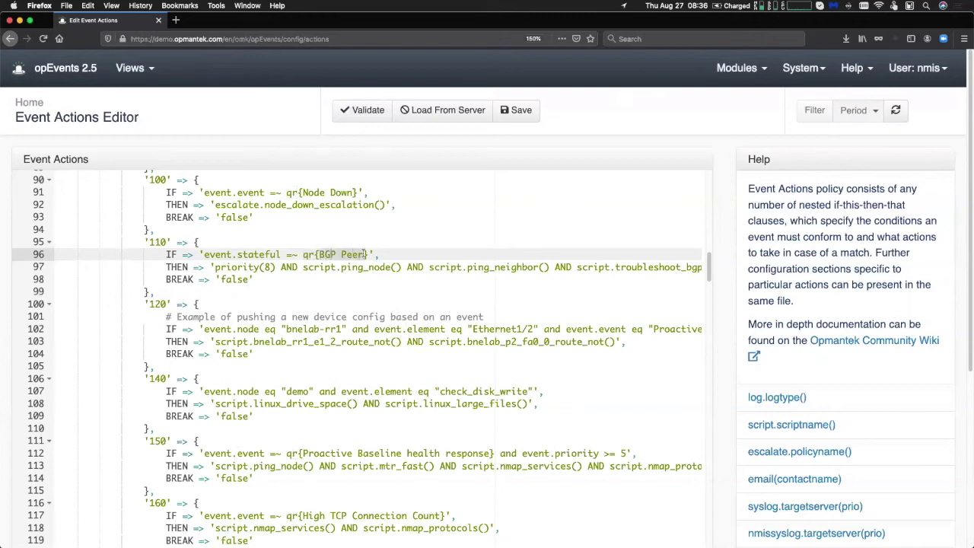
Highlight rule 110's whole THEN clause and its priority(8) action
click(313, 267)
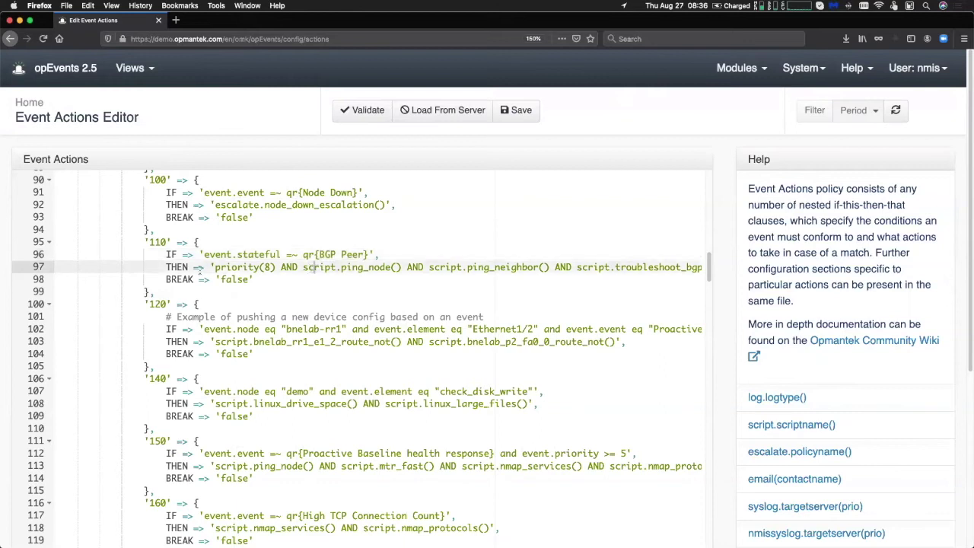
drag(196, 267, 698, 270)
click(245, 292)
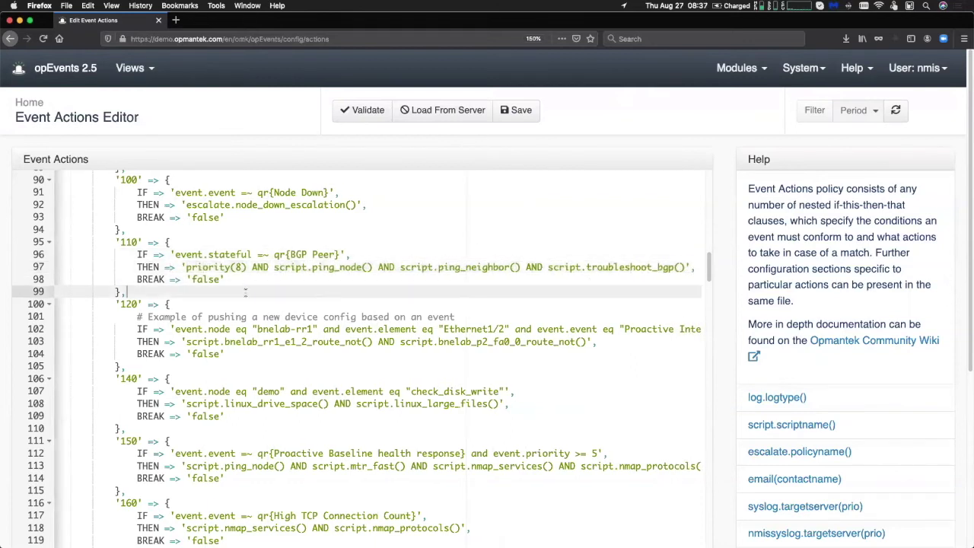
drag(185, 267, 248, 267)
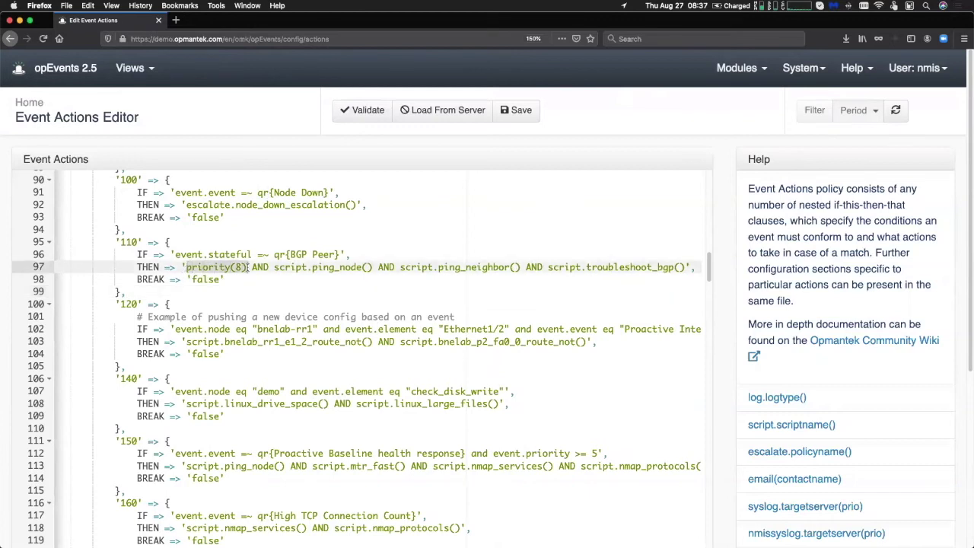
click(259, 283)
Highlight the script.ping_node(), script.ping_neighbor() and script.troubleshoot_bgp() actions in rule 110's THEN clause
drag(272, 267, 374, 268)
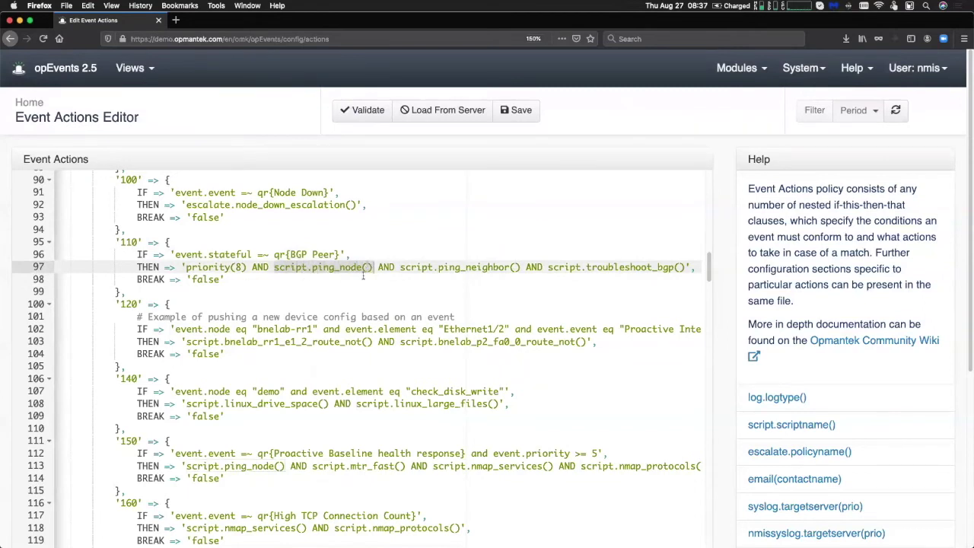
click(287, 280)
drag(274, 268, 373, 267)
click(313, 267)
click(311, 267)
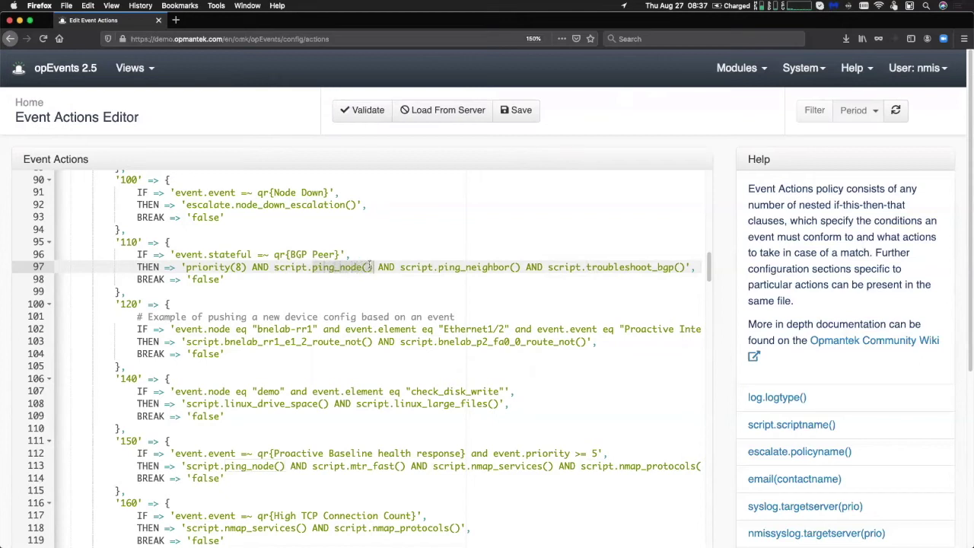
click(377, 279)
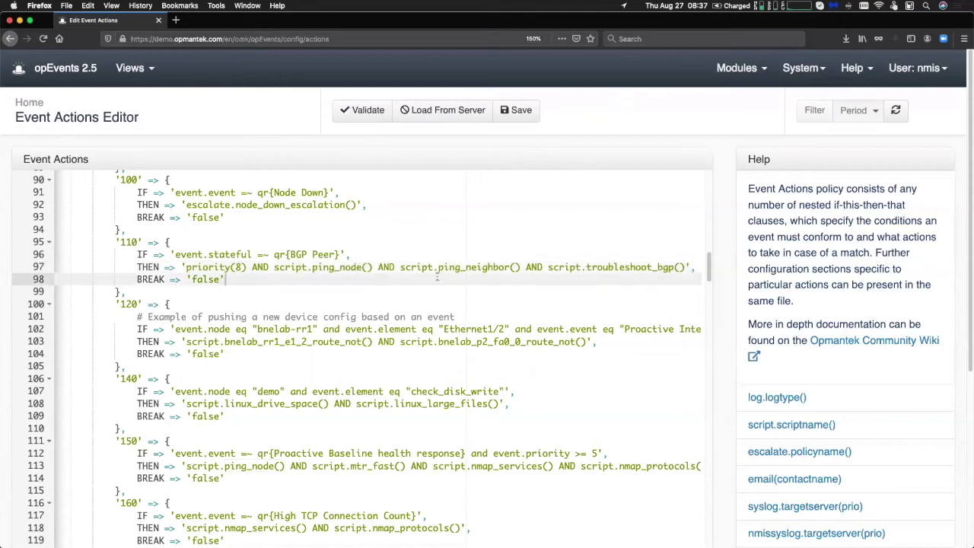
drag(400, 267, 687, 267)
click(536, 280)
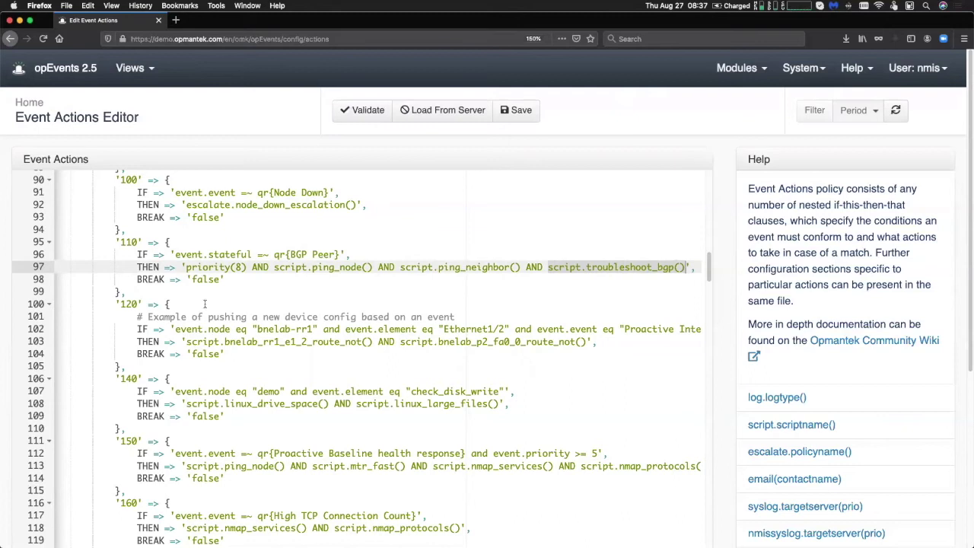
Highlight rule 110's BREAK setting and the entire rule block
click(190, 279)
drag(134, 278, 226, 280)
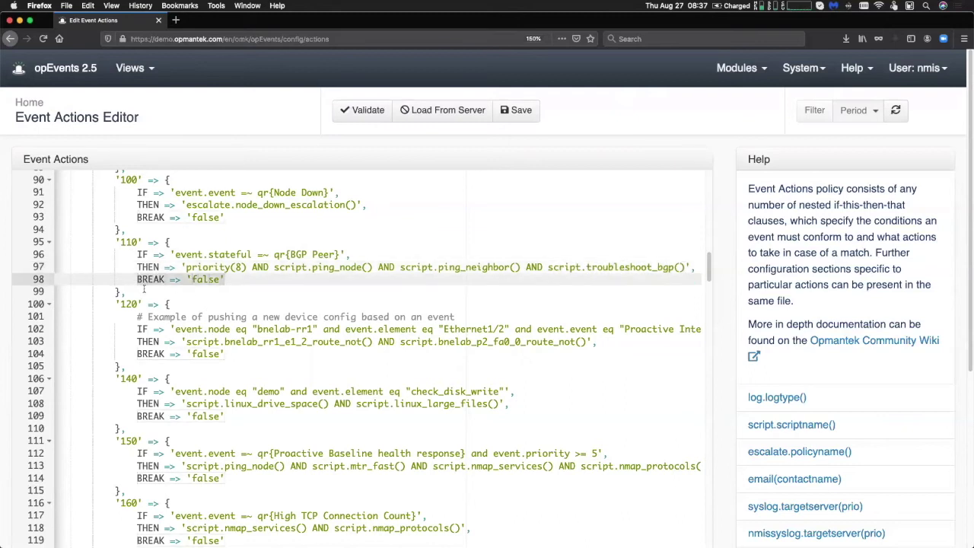
drag(116, 241, 127, 292)
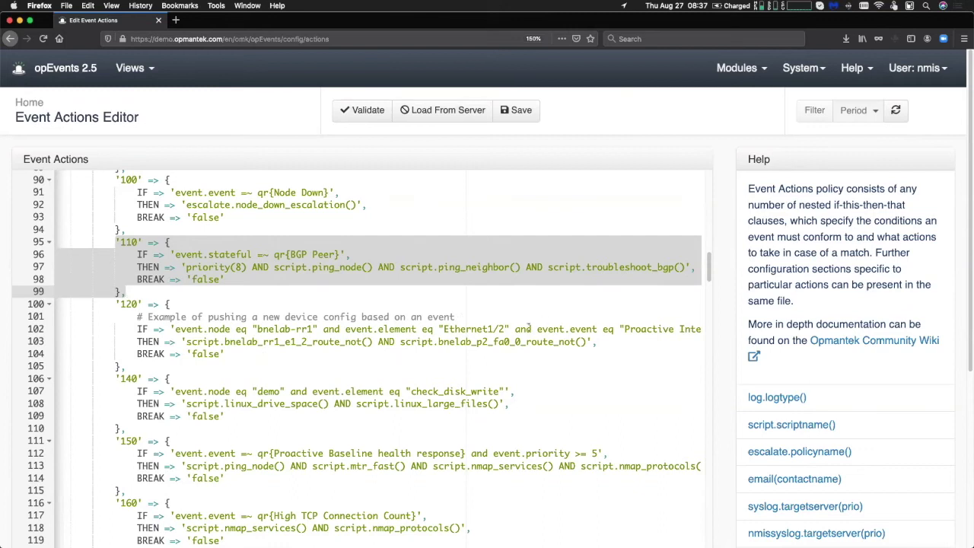
click(354, 304)
Trace script.ping_node() to its definition in the script section and examine its exec, arguments and output settings
drag(273, 267, 372, 266)
drag(709, 269, 711, 477)
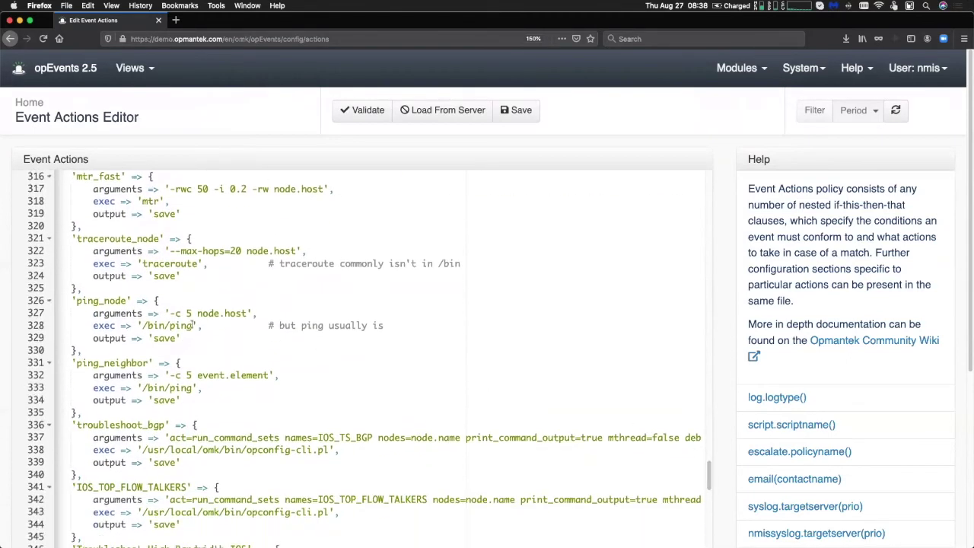
drag(61, 325, 228, 326)
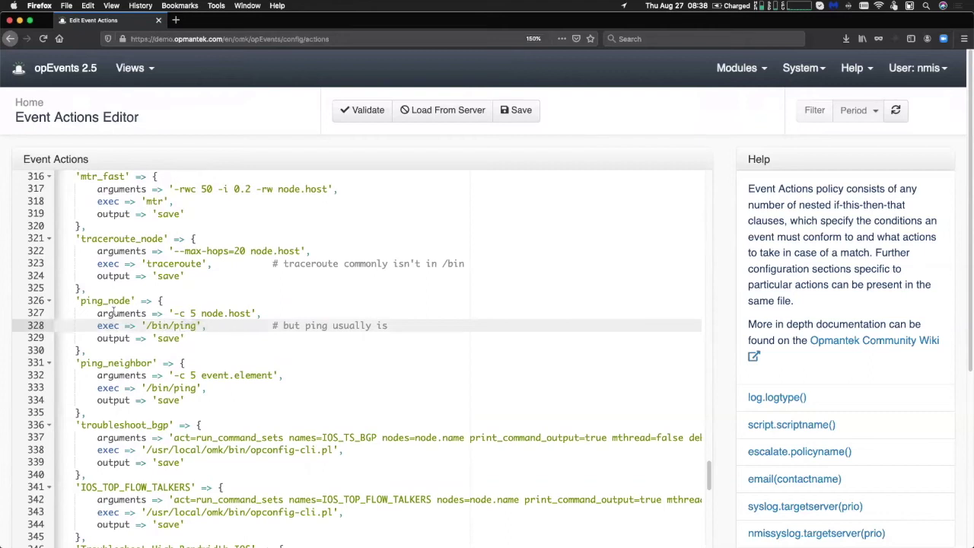
drag(170, 312, 251, 313)
click(209, 325)
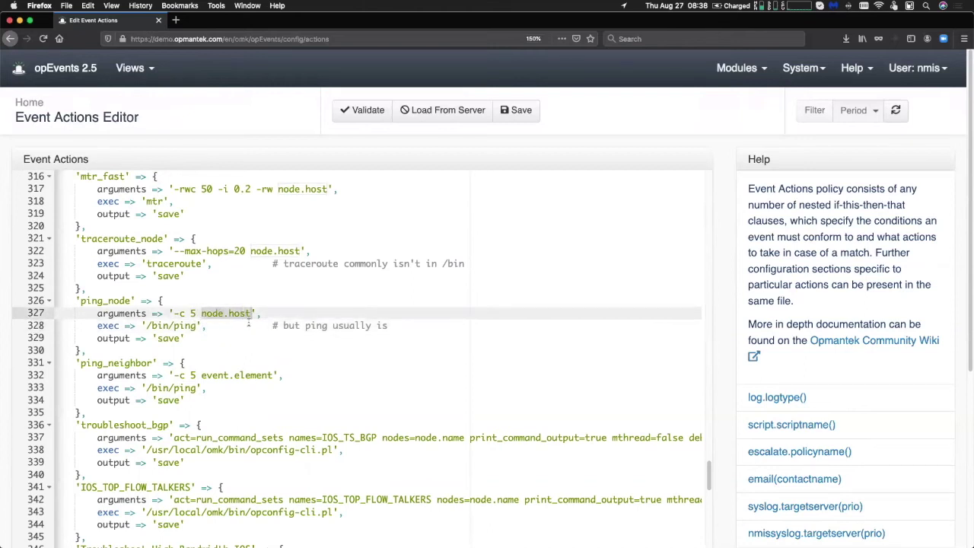
click(248, 324)
drag(96, 338, 198, 344)
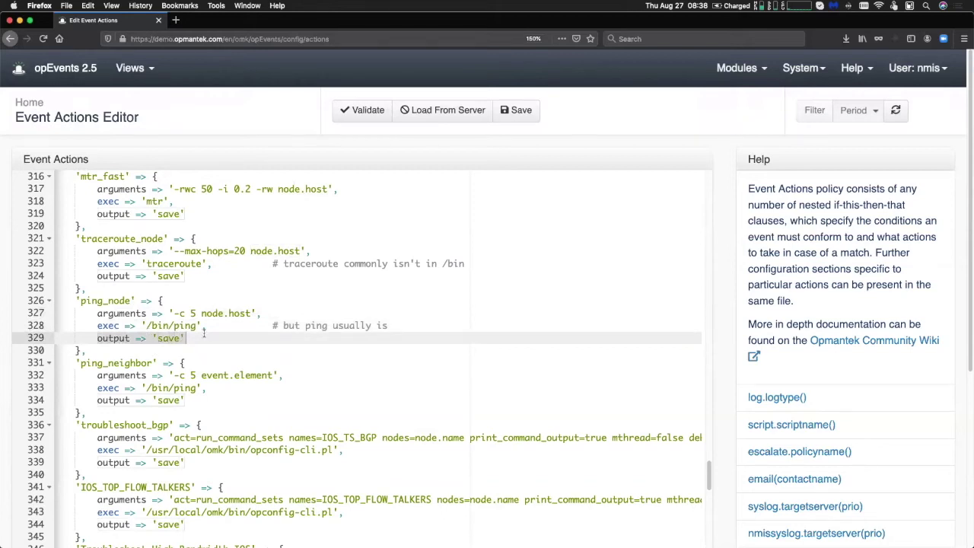
click(201, 339)
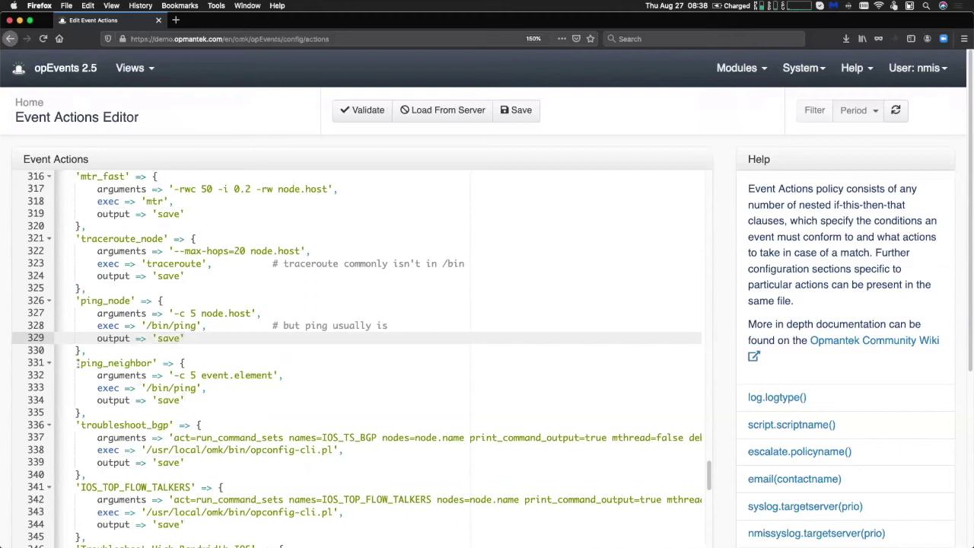
Compare the ping_neighbor script's arguments with ping_node's, highlighting event.element against node.host
click(192, 363)
drag(173, 375, 194, 375)
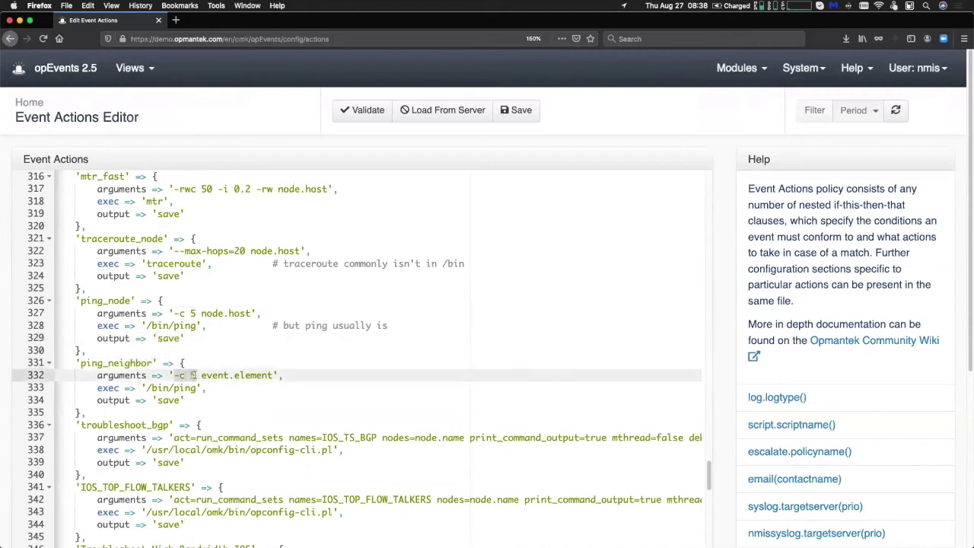
click(221, 385)
drag(202, 312, 248, 313)
click(218, 375)
drag(199, 375, 274, 375)
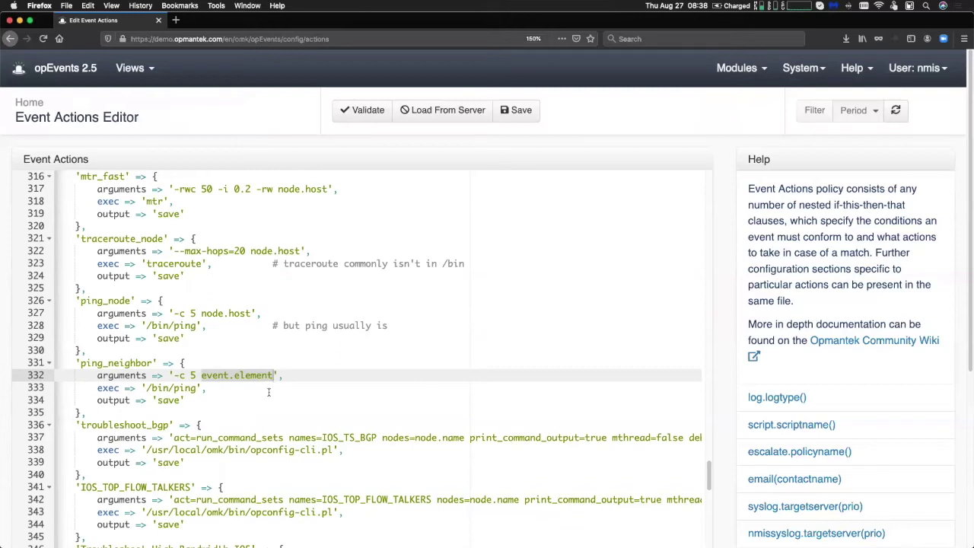
Return to policy rule 100 and highlight its Node Down condition and its escalate.node_down_escalation() action
drag(708, 475, 723, 213)
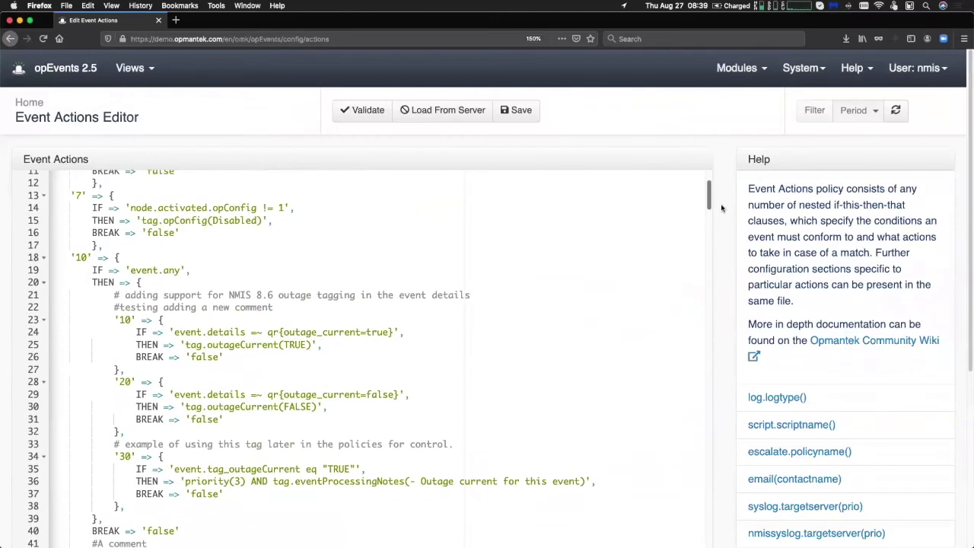
scroll(380, 342, down, 15)
click(207, 261)
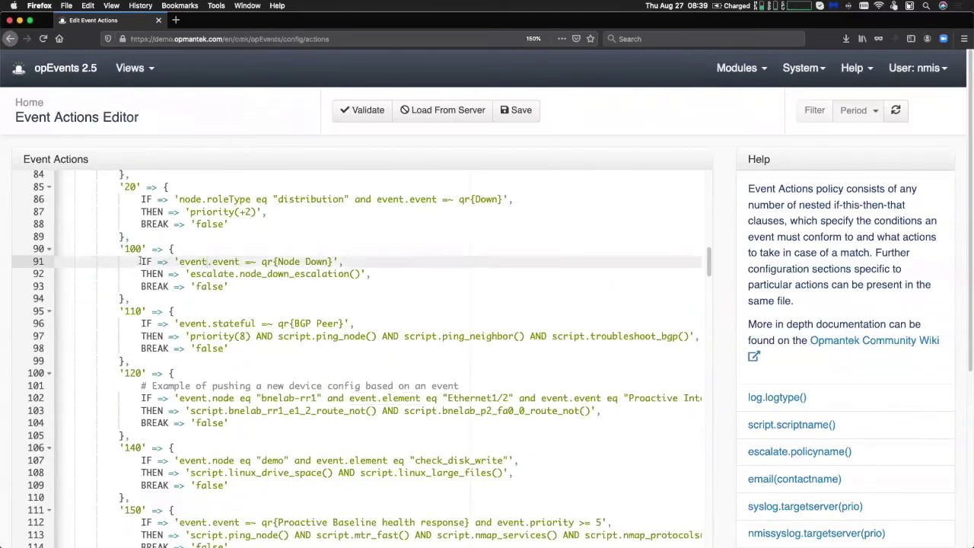
drag(140, 261, 354, 261)
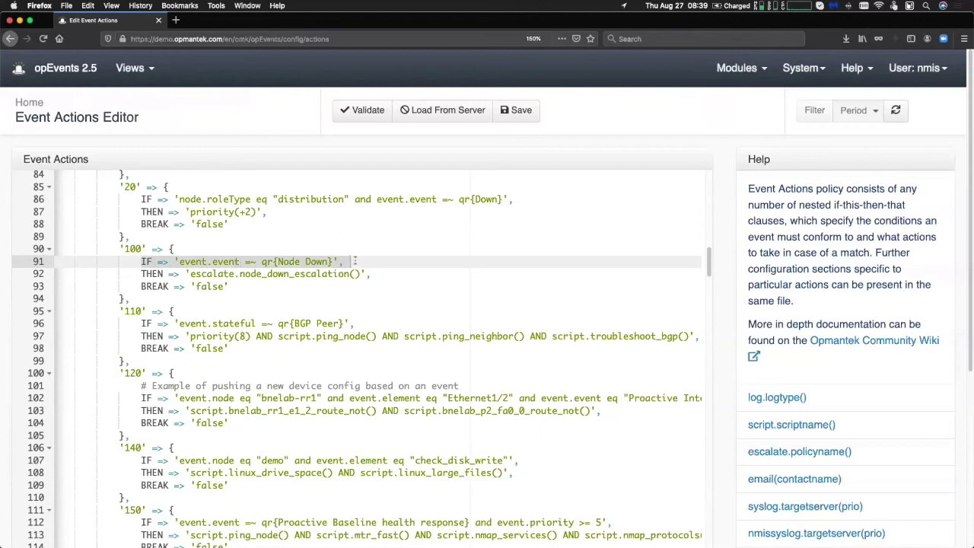
drag(185, 336, 603, 335)
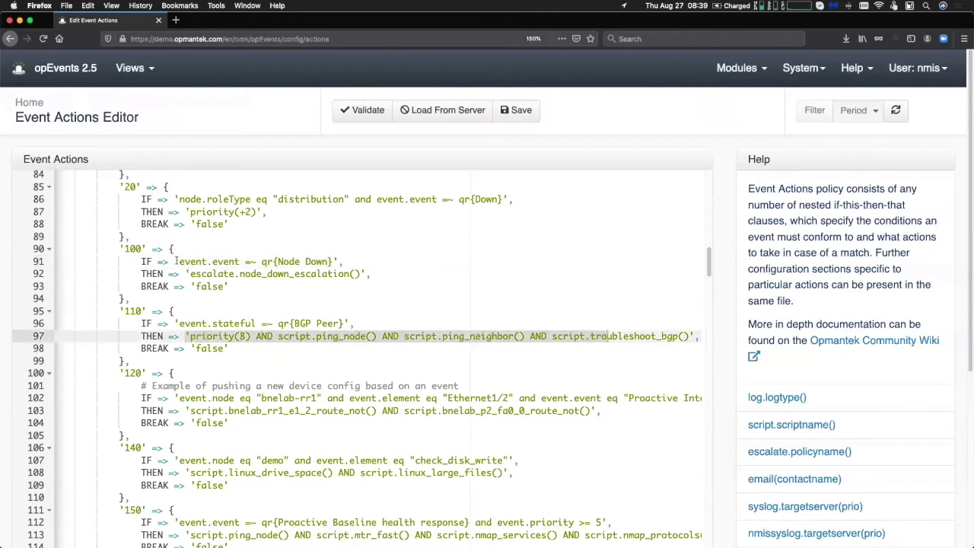
drag(180, 261, 337, 261)
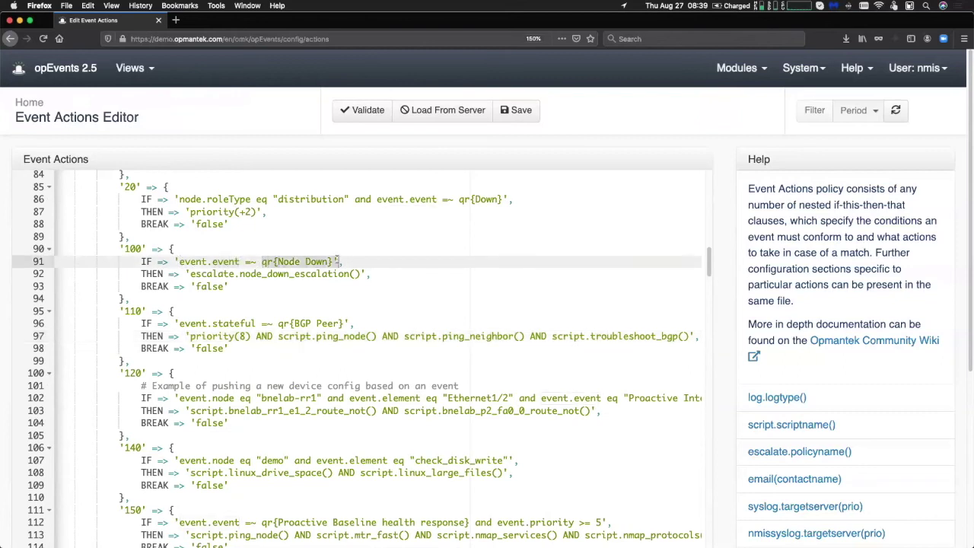
click(266, 287)
drag(185, 274, 364, 274)
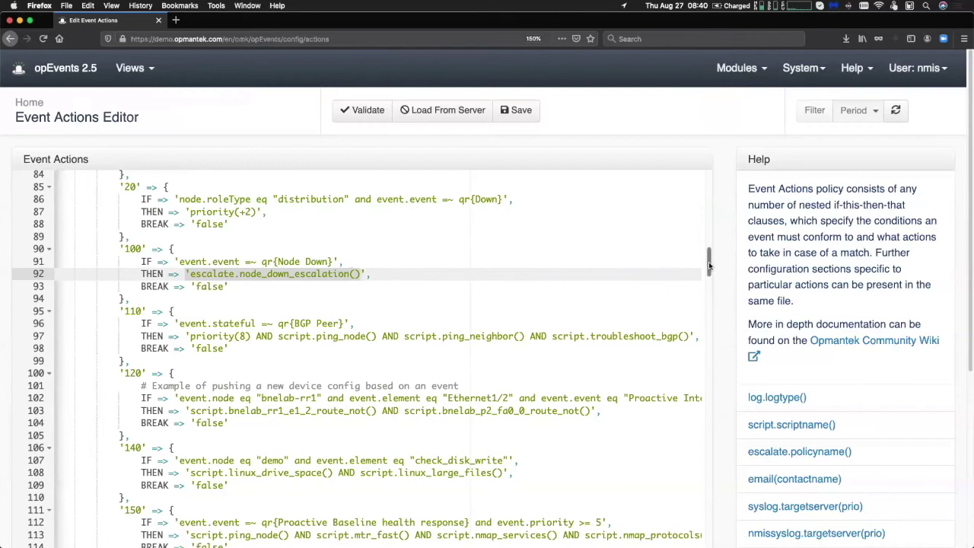
Locate the escalate section near the end of the event actions and examine its weekday escalation policy
scroll(708, 266, down, 1)
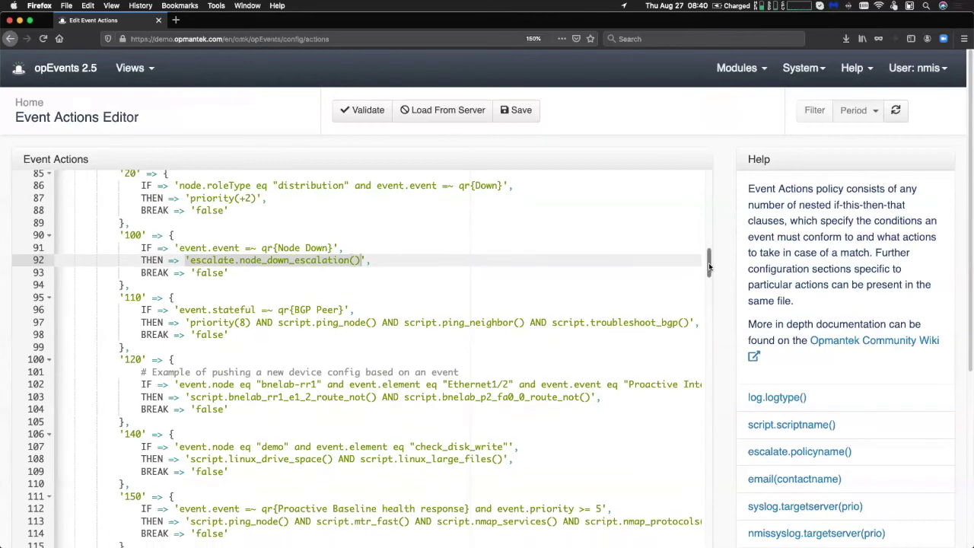
drag(708, 267, 721, 547)
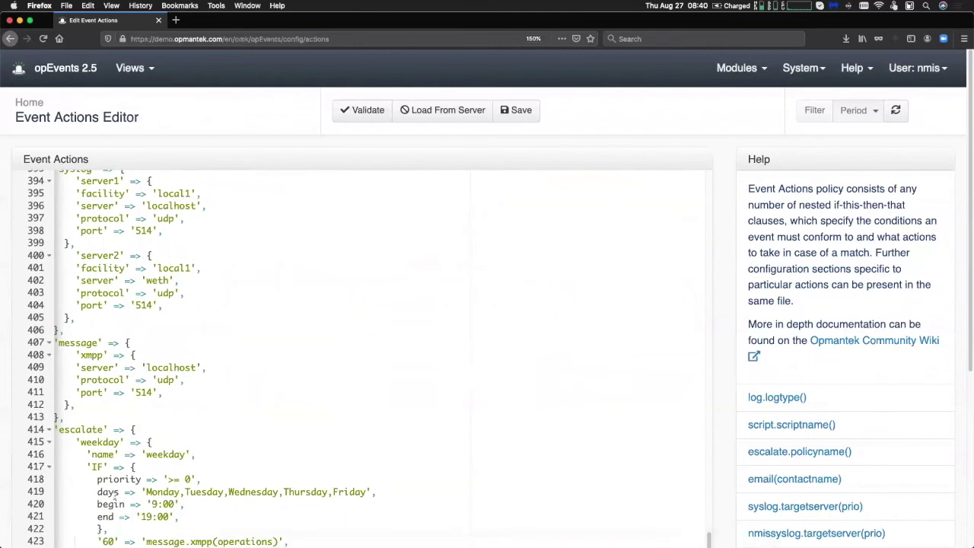
scroll(403, 382, down, 5)
scroll(169, 145, up, 2)
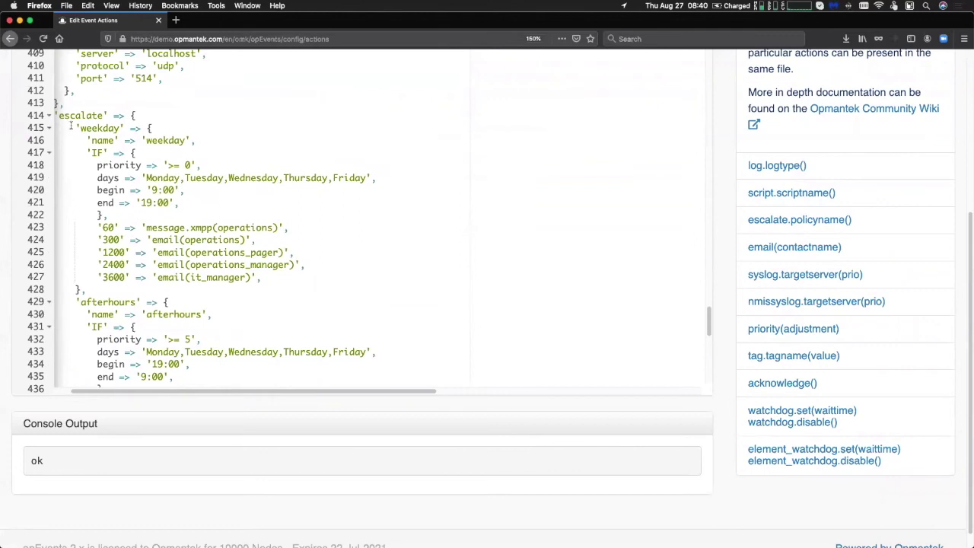
click(176, 124)
click(183, 239)
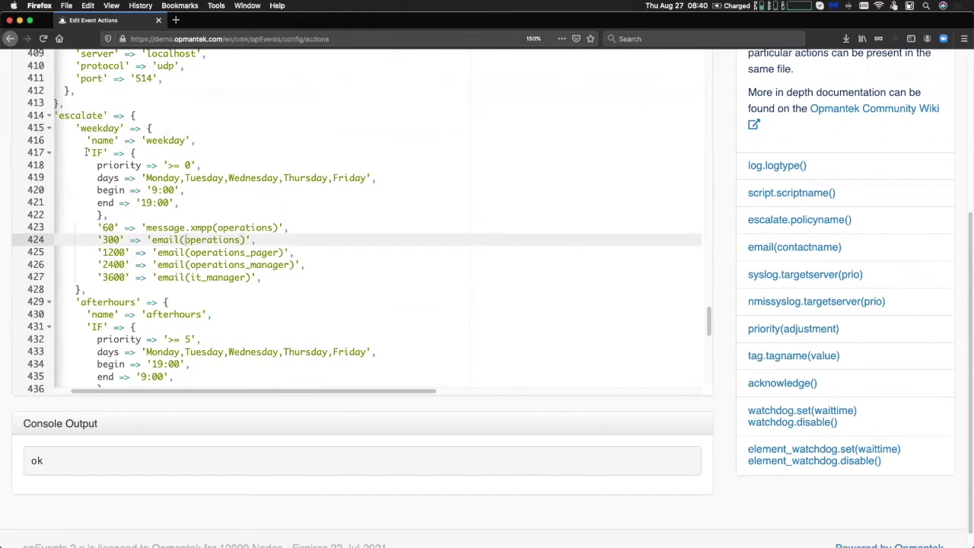
Highlight the weekday policy's IF conditions and find the troubleshooting_escalation and node_down_escalation policies further down the escalate section
drag(86, 152, 181, 216)
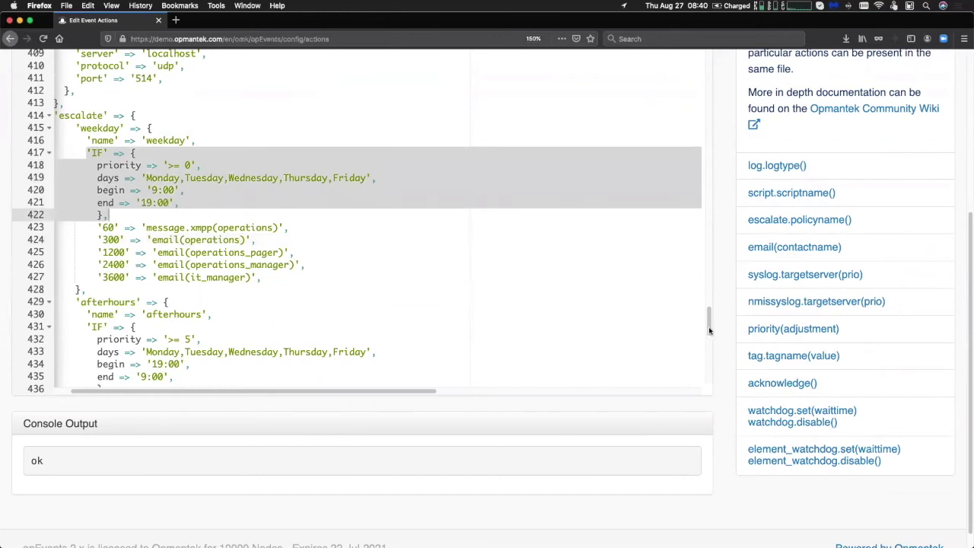
drag(708, 323, 708, 358)
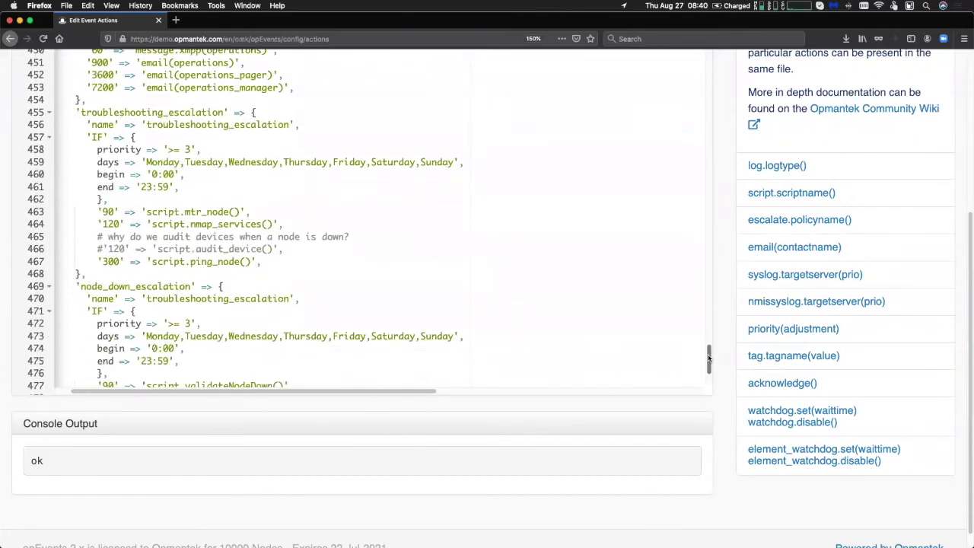
drag(76, 111, 257, 114)
drag(74, 286, 207, 287)
Examine node_down_escalation's IF conditions, highlighting its priority, days and begin/end time lines one after another
drag(709, 360, 709, 370)
drag(383, 216, 326, 219)
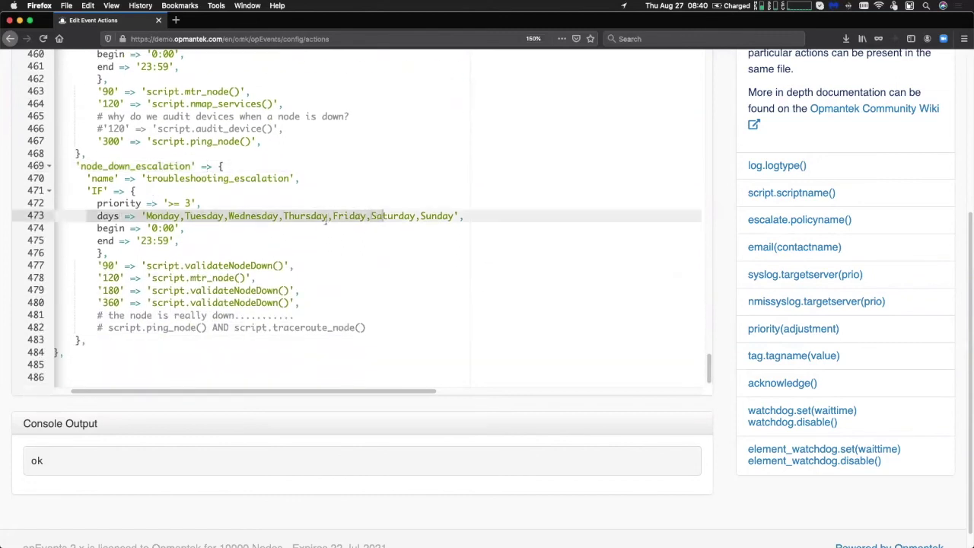
click(97, 203)
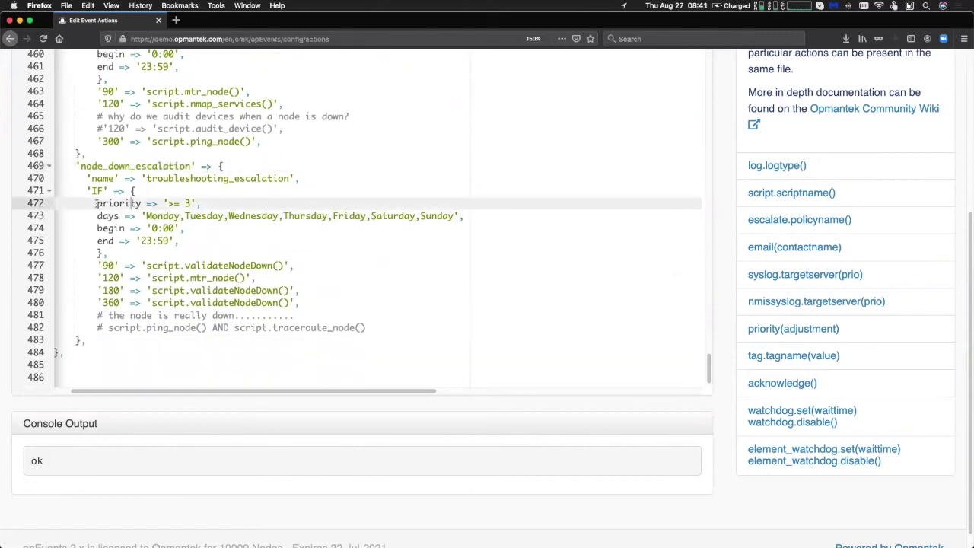
drag(97, 203, 209, 204)
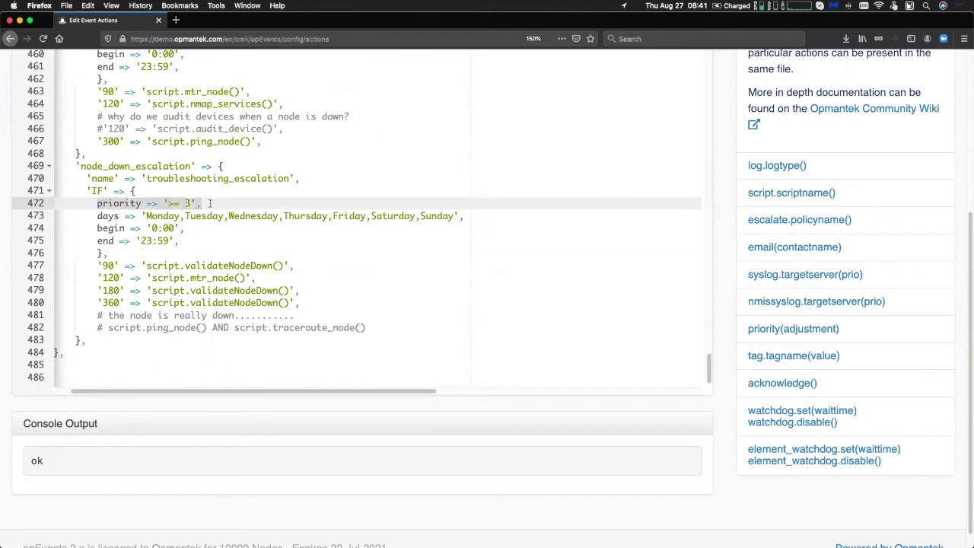
drag(97, 216, 478, 216)
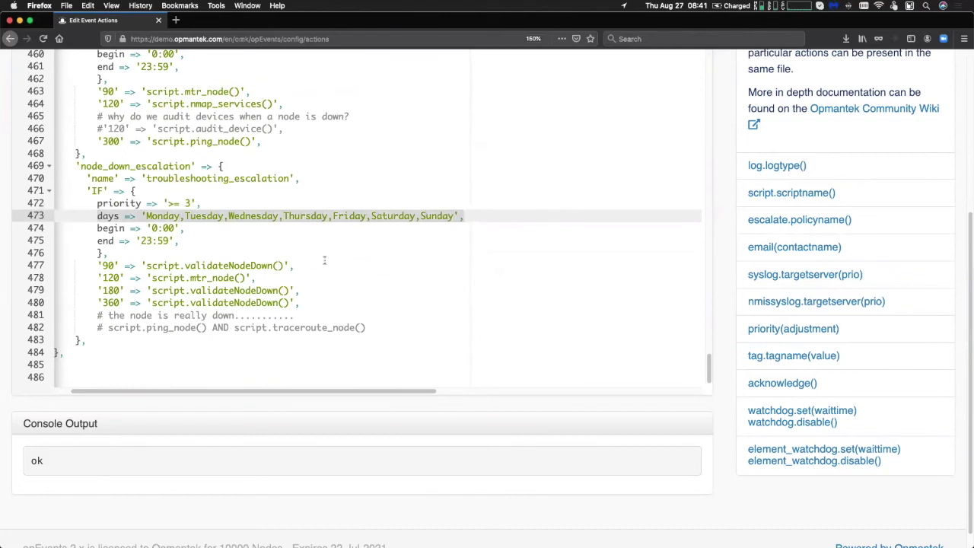
drag(97, 228, 192, 240)
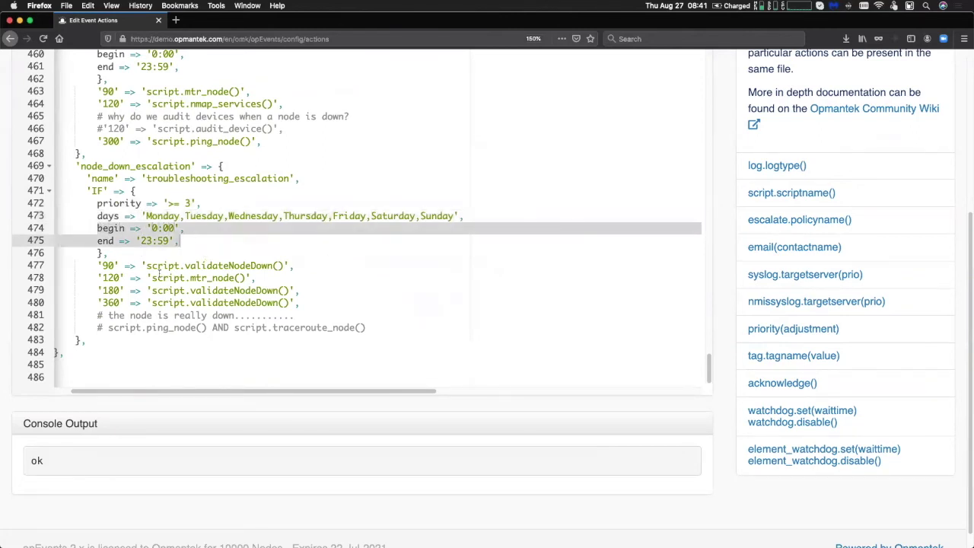
Highlight node_down_escalation's timed actions in order: validateNodeDown at 90, mtr_node at 120, and validateNodeDown at 180 and 360 seconds
click(146, 279)
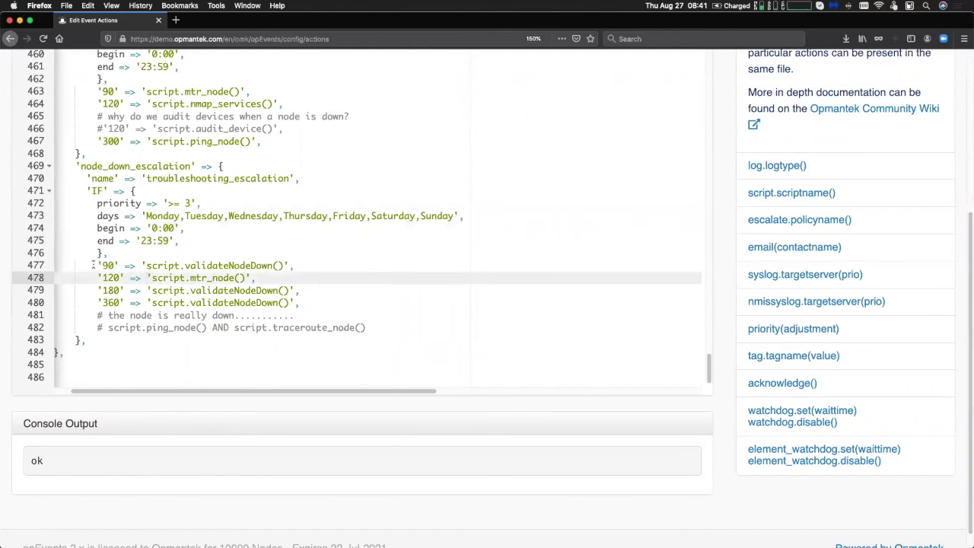
drag(84, 265, 312, 265)
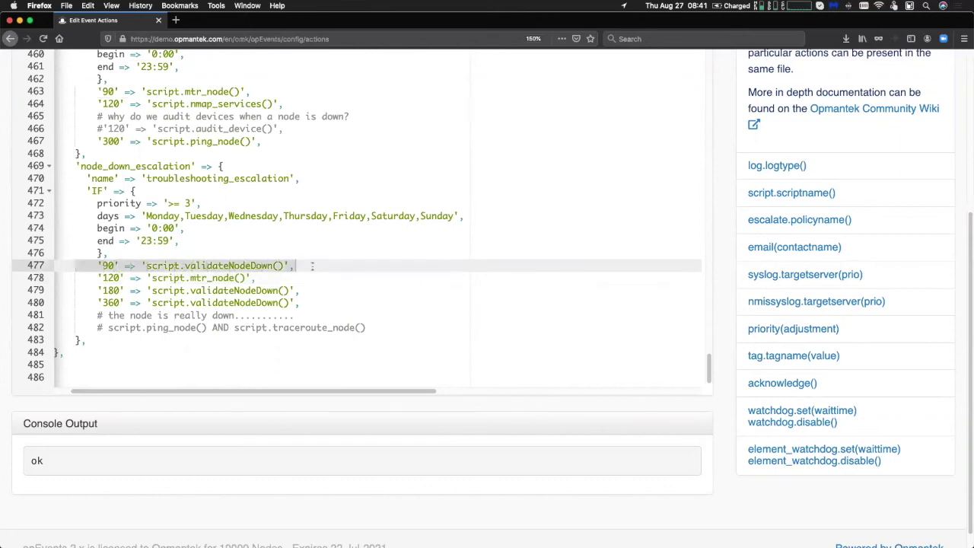
click(288, 281)
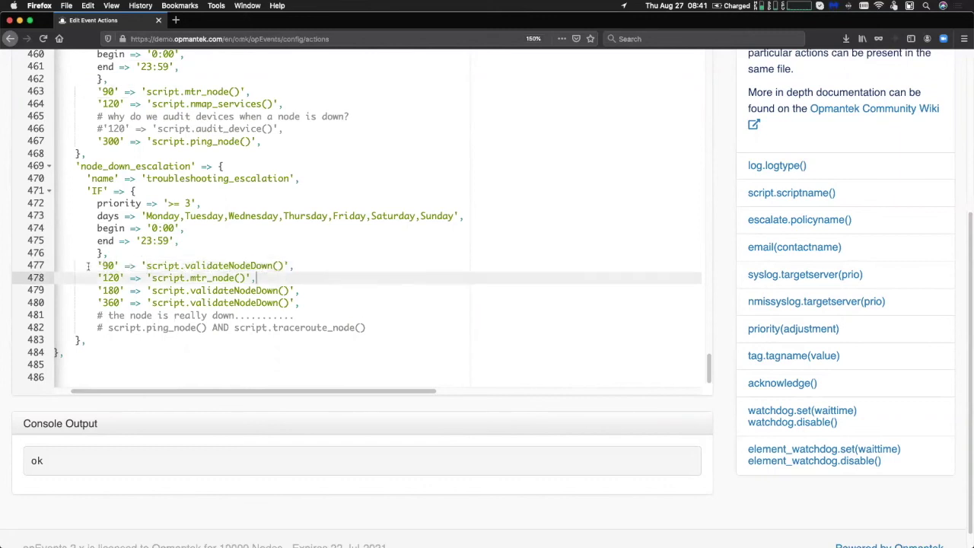
drag(94, 265, 325, 268)
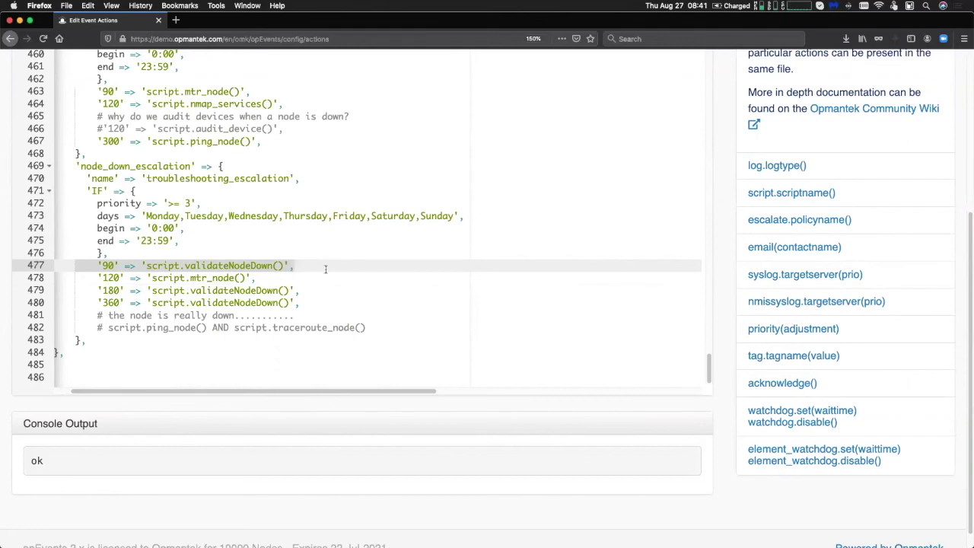
click(77, 278)
drag(78, 277, 301, 271)
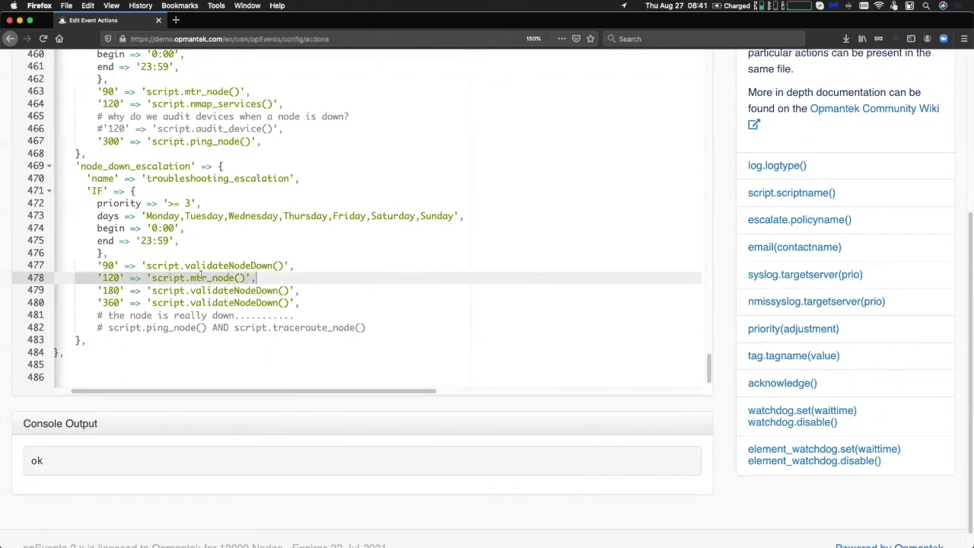
click(122, 302)
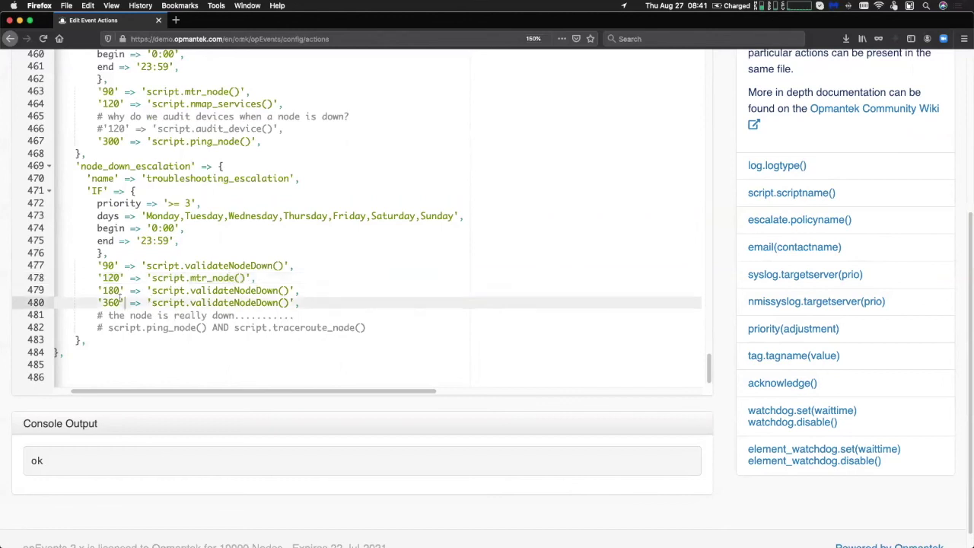
drag(87, 291, 319, 289)
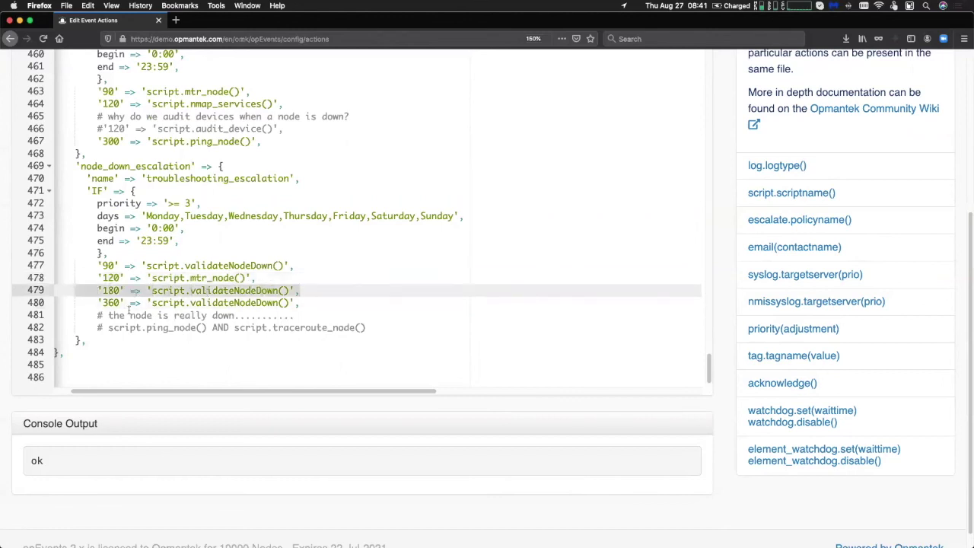
drag(77, 303, 337, 305)
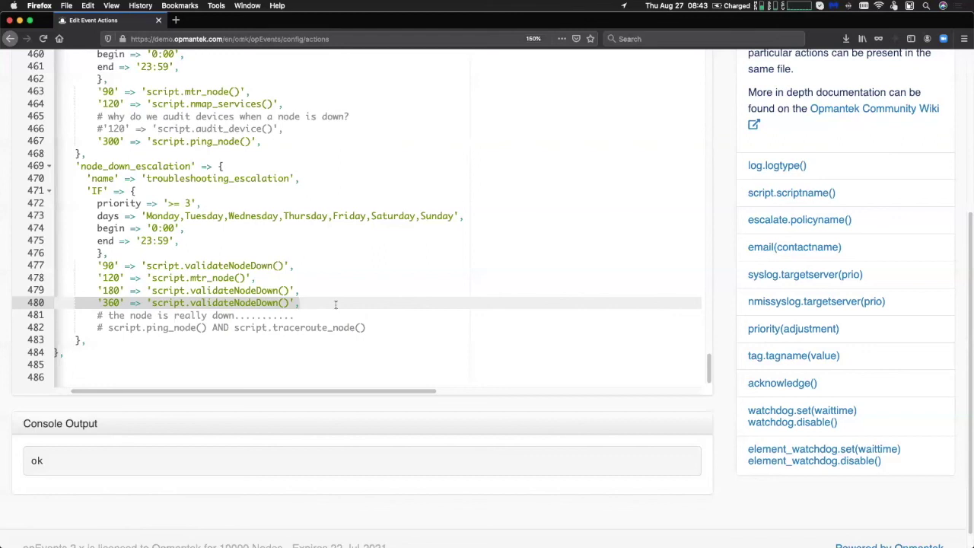
Switch to the PowerPoint slide show at the Event Escalation slide
key(super+Tab)
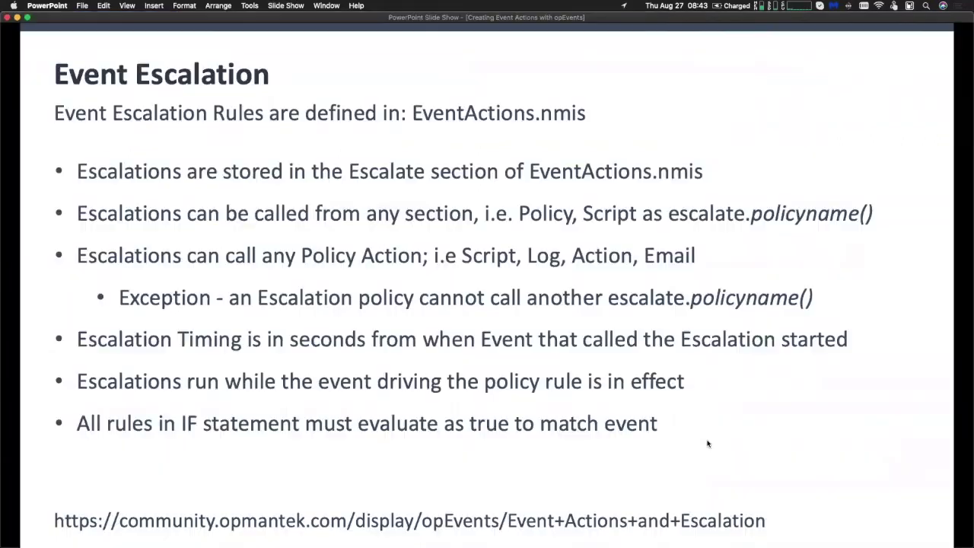